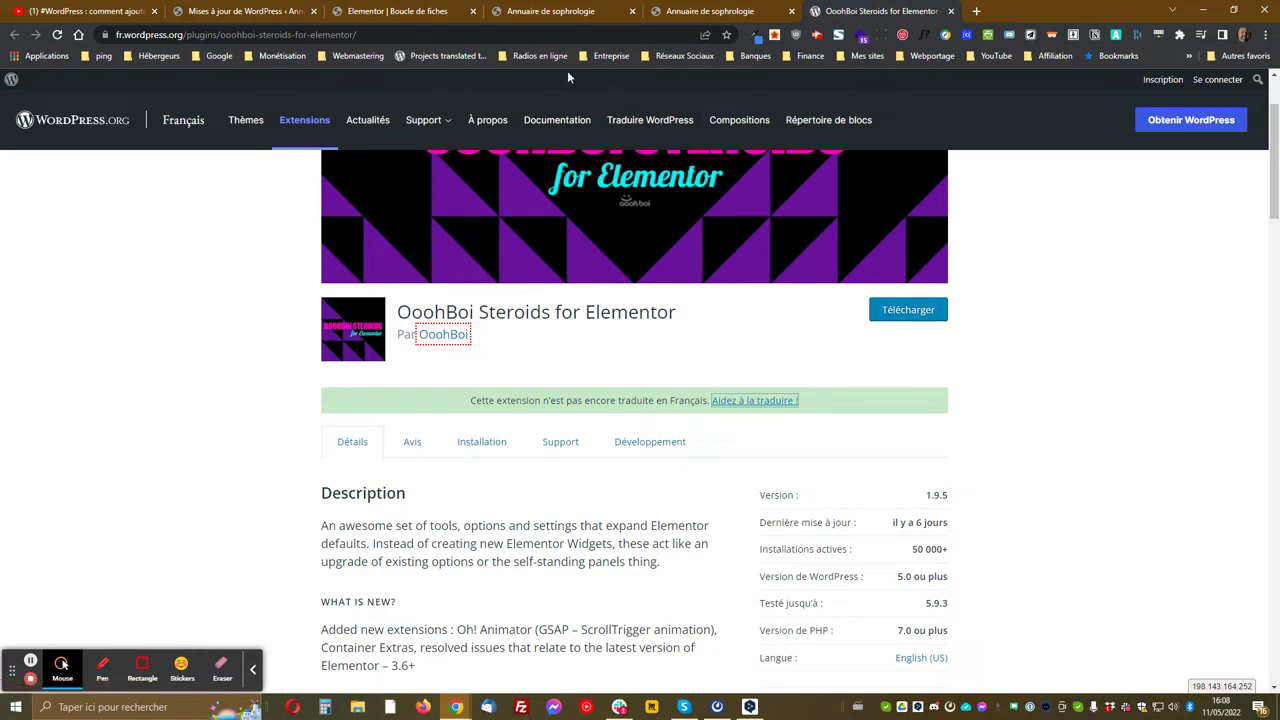
Compare the icon alignment in the practitioner cards on the main directory page and the /grid/ version.
click(557, 12)
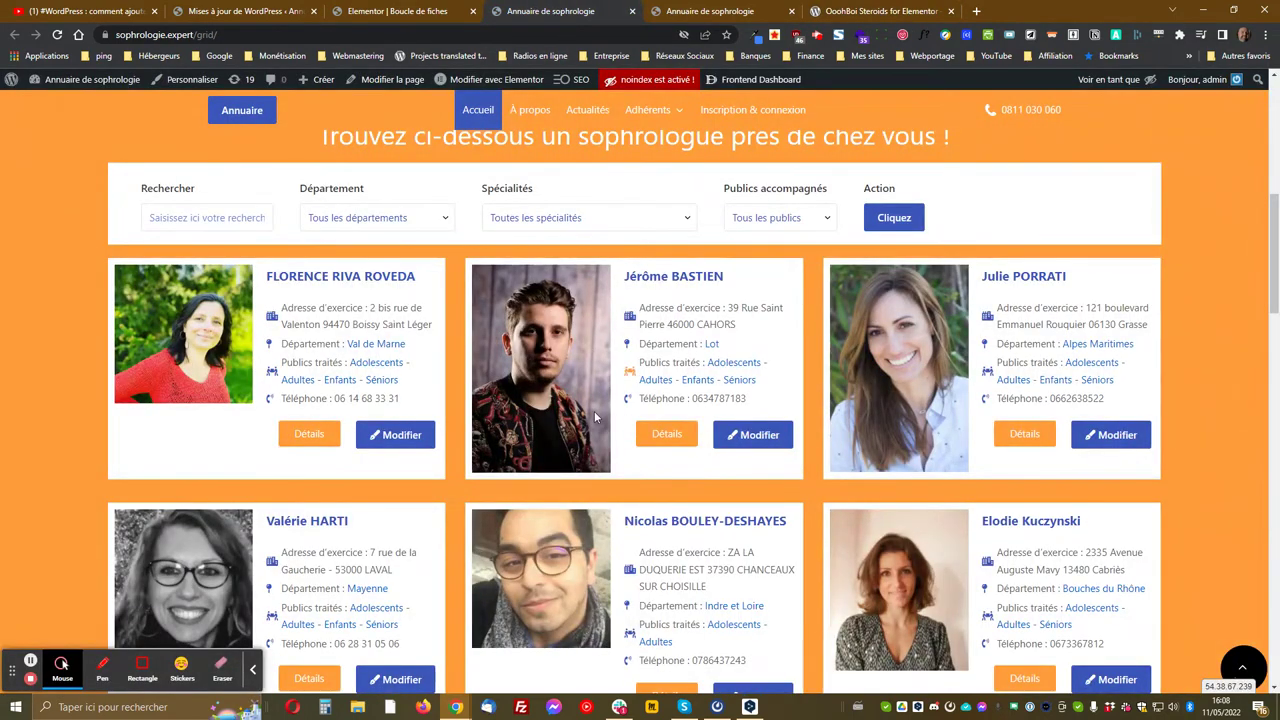
click(693, 10)
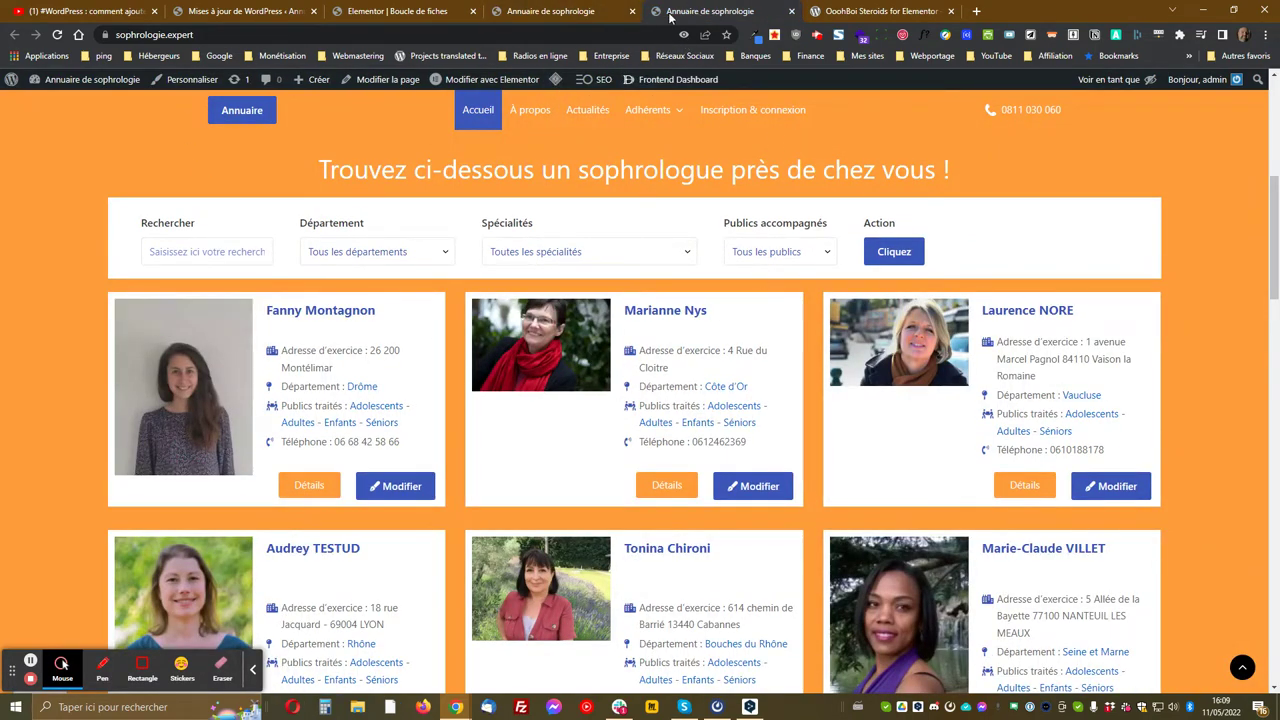
click(587, 12)
click(700, 11)
click(576, 8)
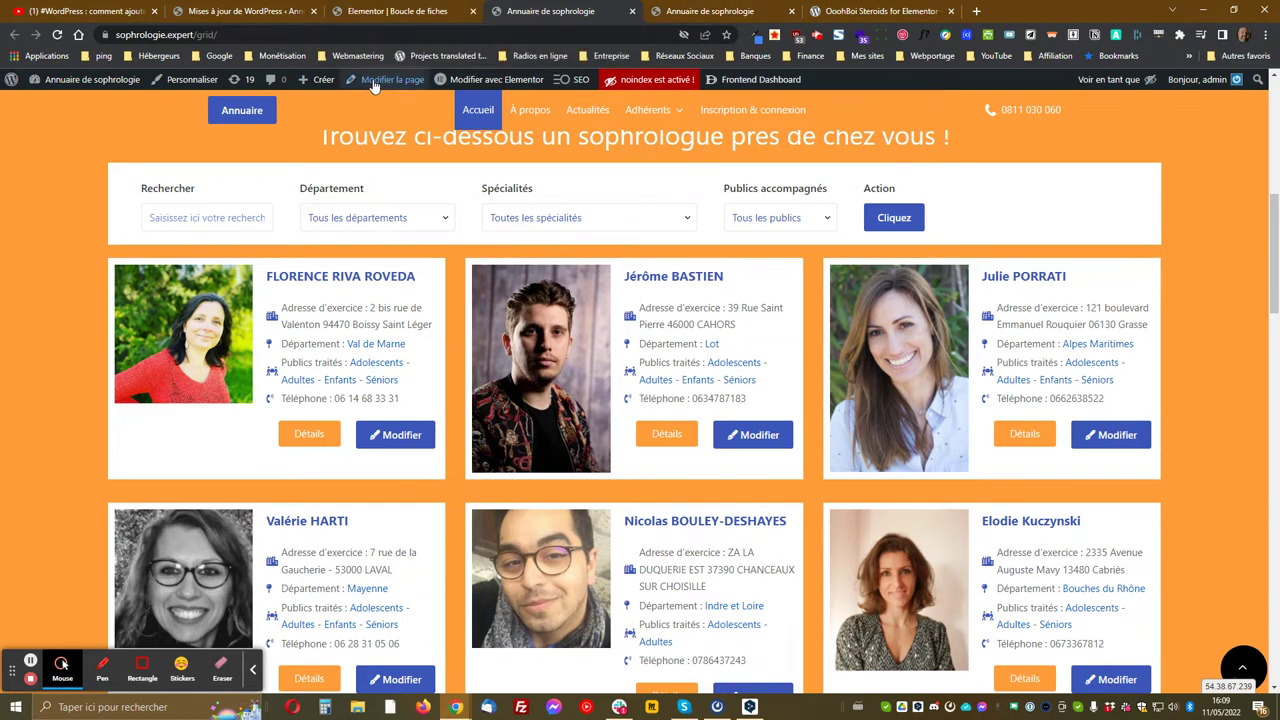
click(388, 10)
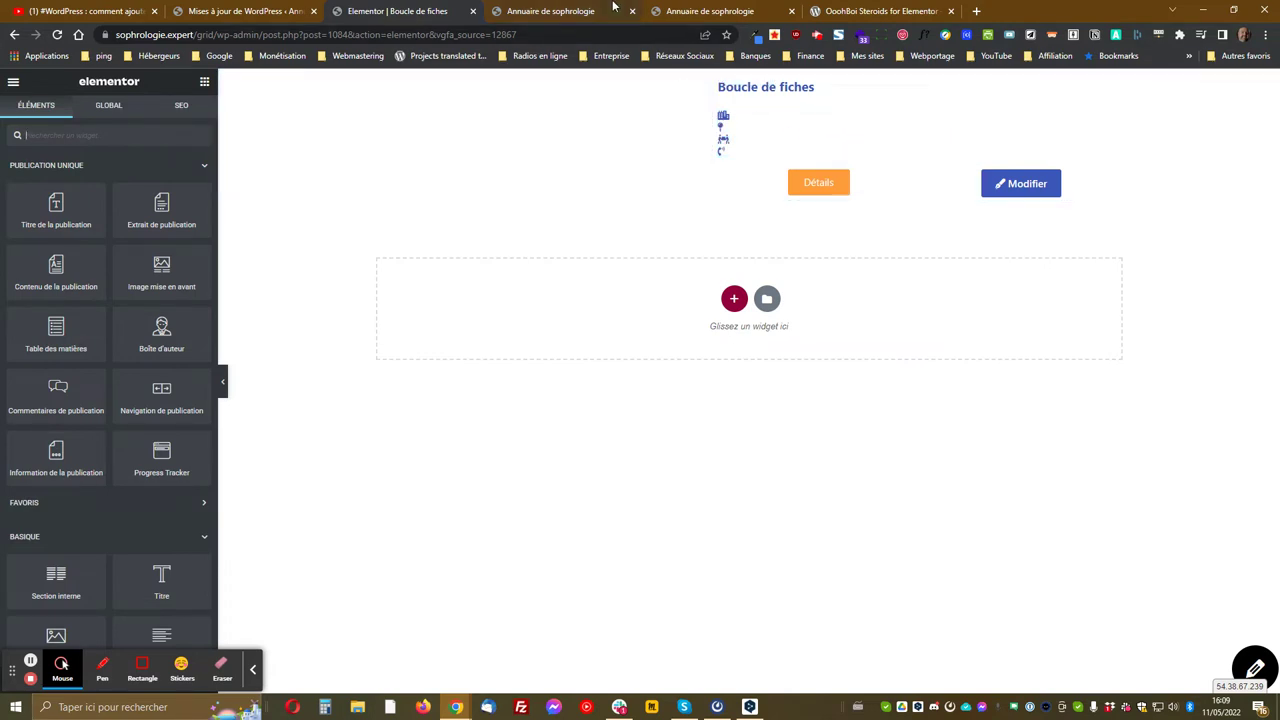
key(ctrl+Tab)
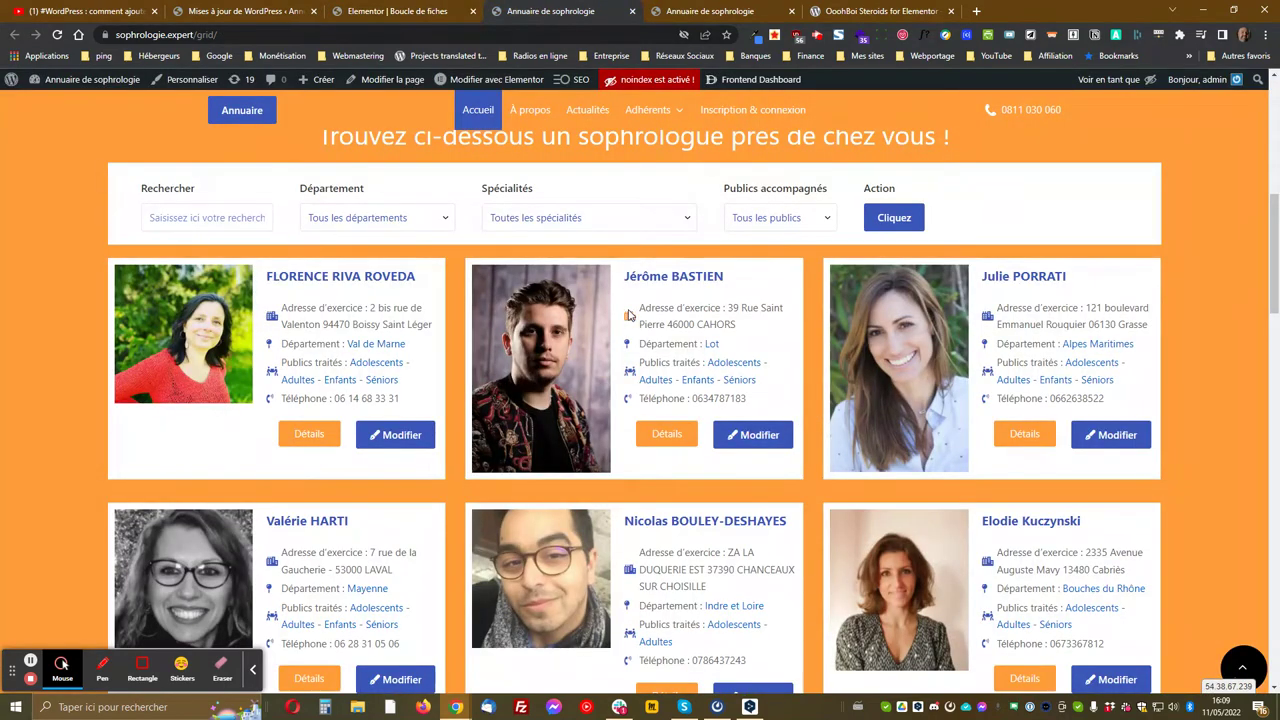
Enable "Move bullet to top" in the icon style of the icon list widget in the Boucle de fiches template.
click(400, 11)
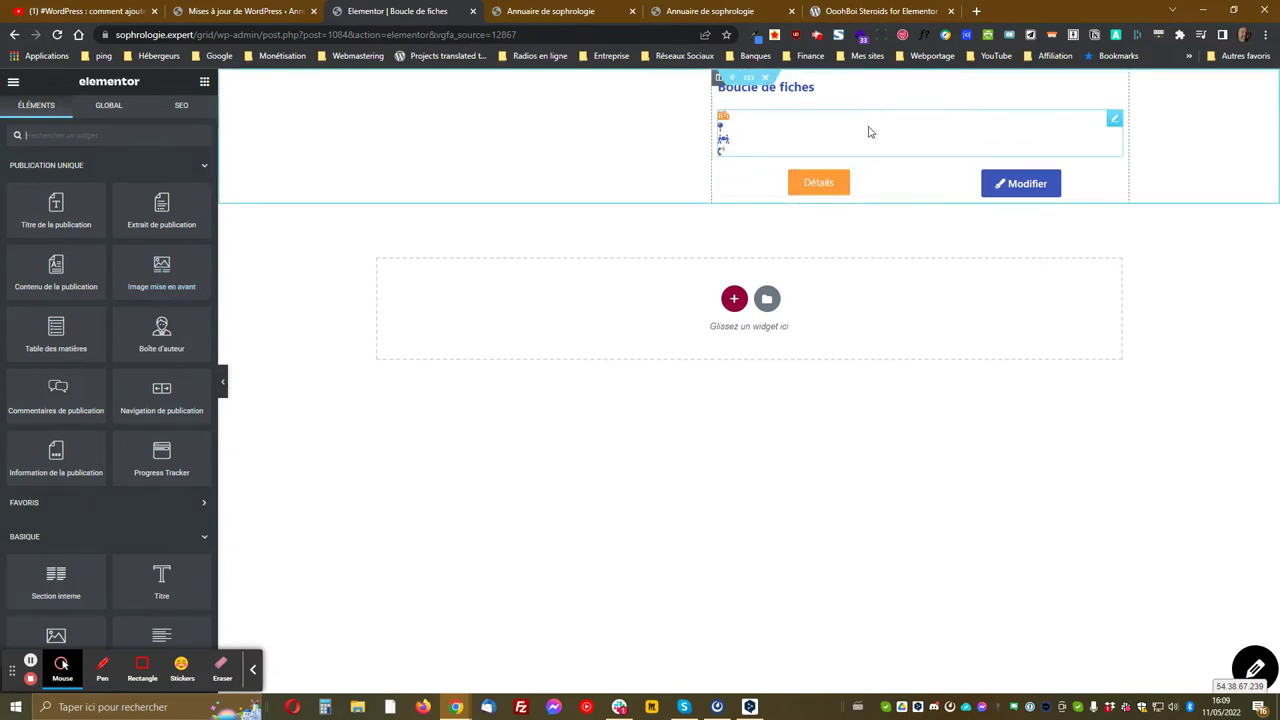
click(1115, 121)
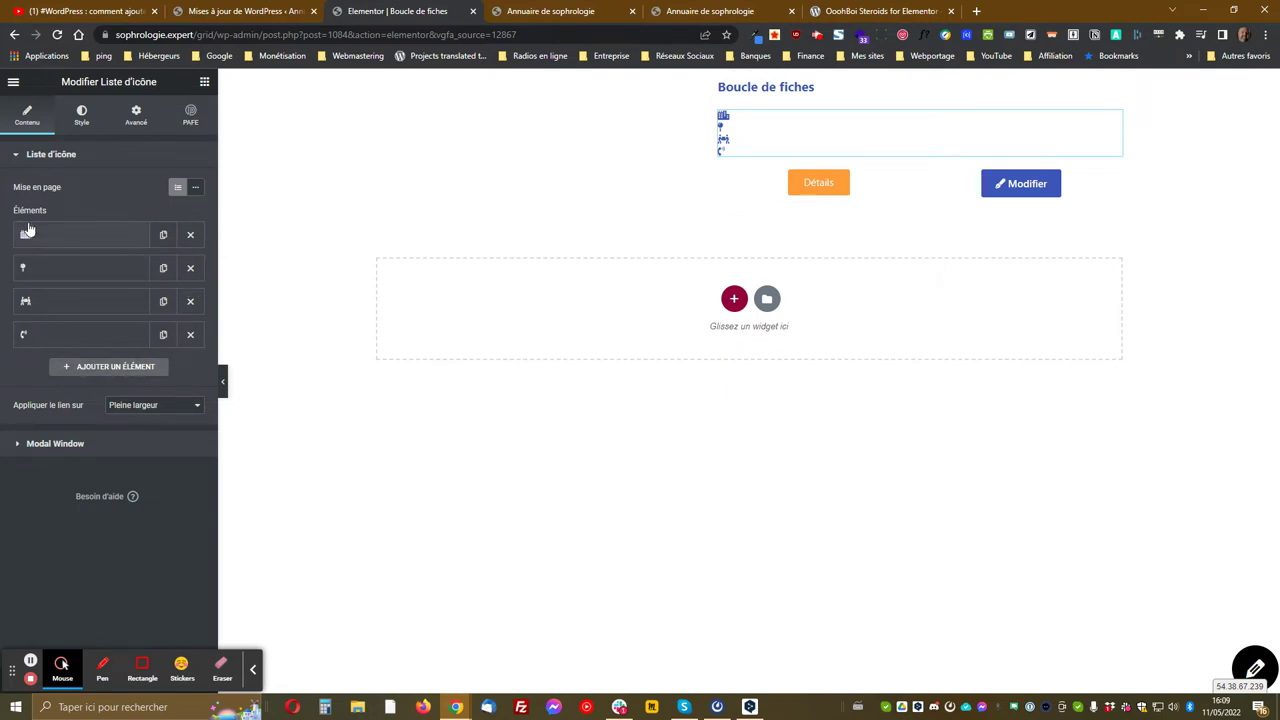
click(81, 114)
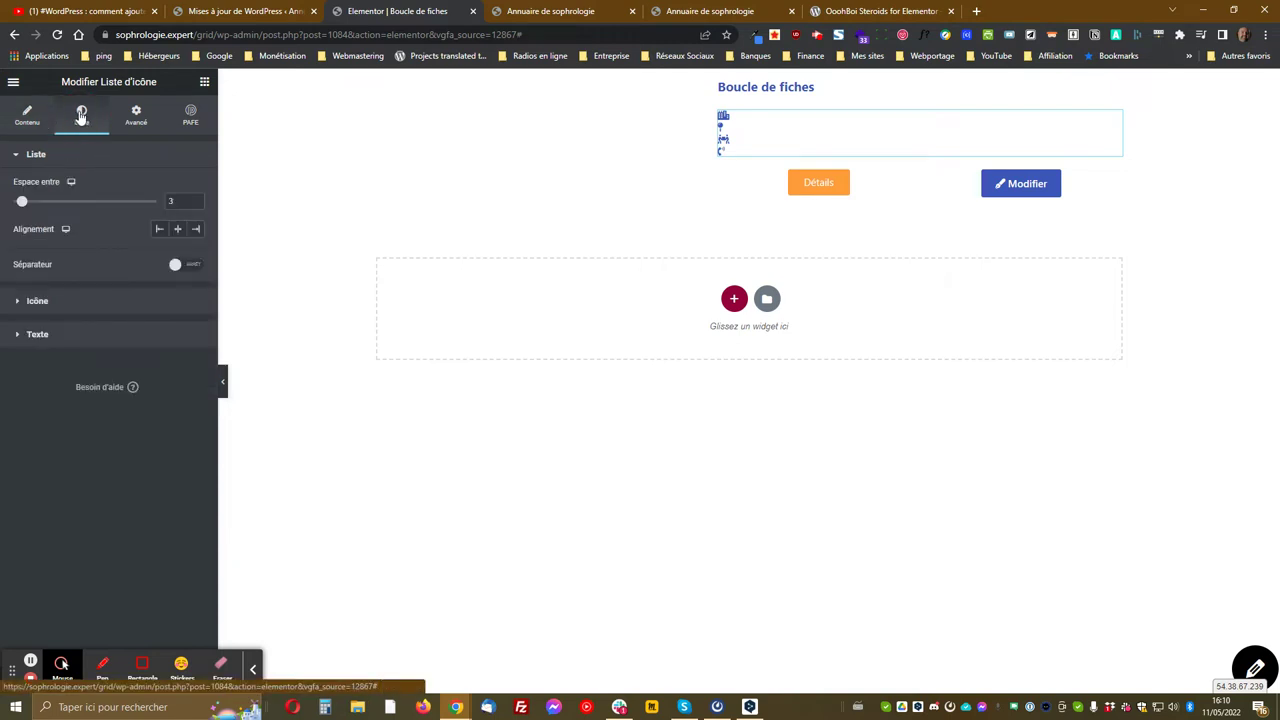
click(32, 303)
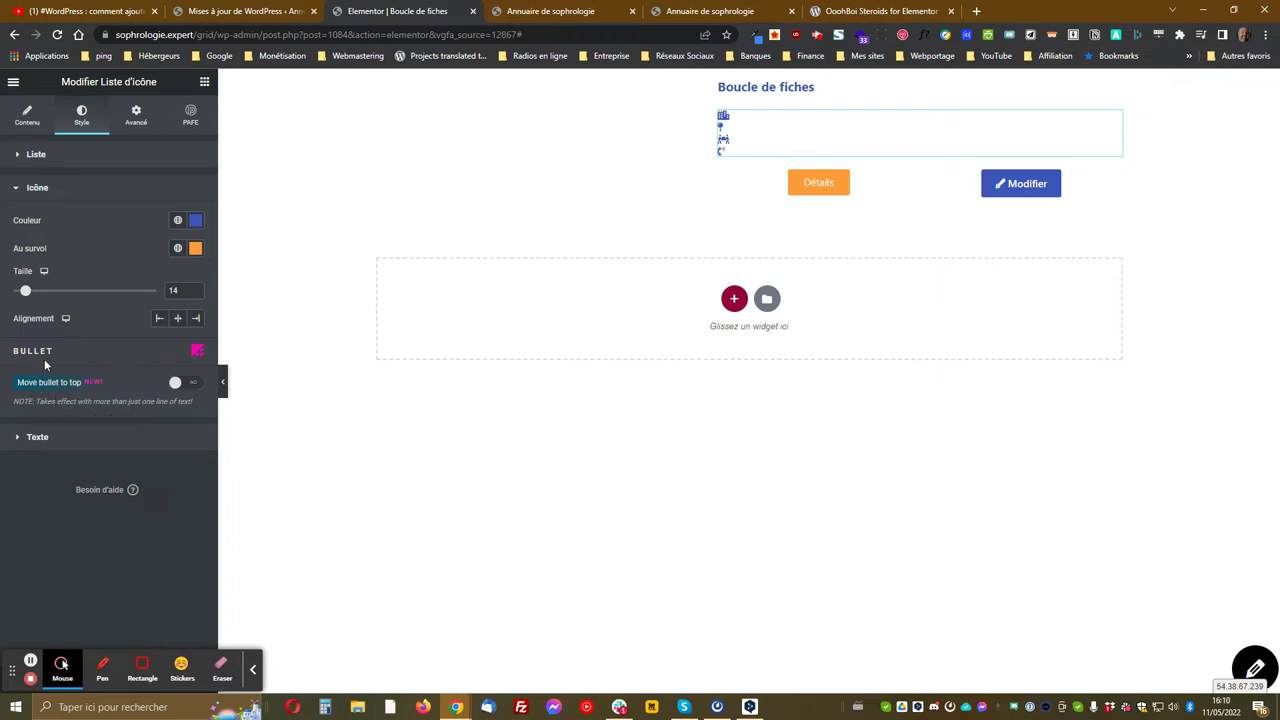
click(183, 387)
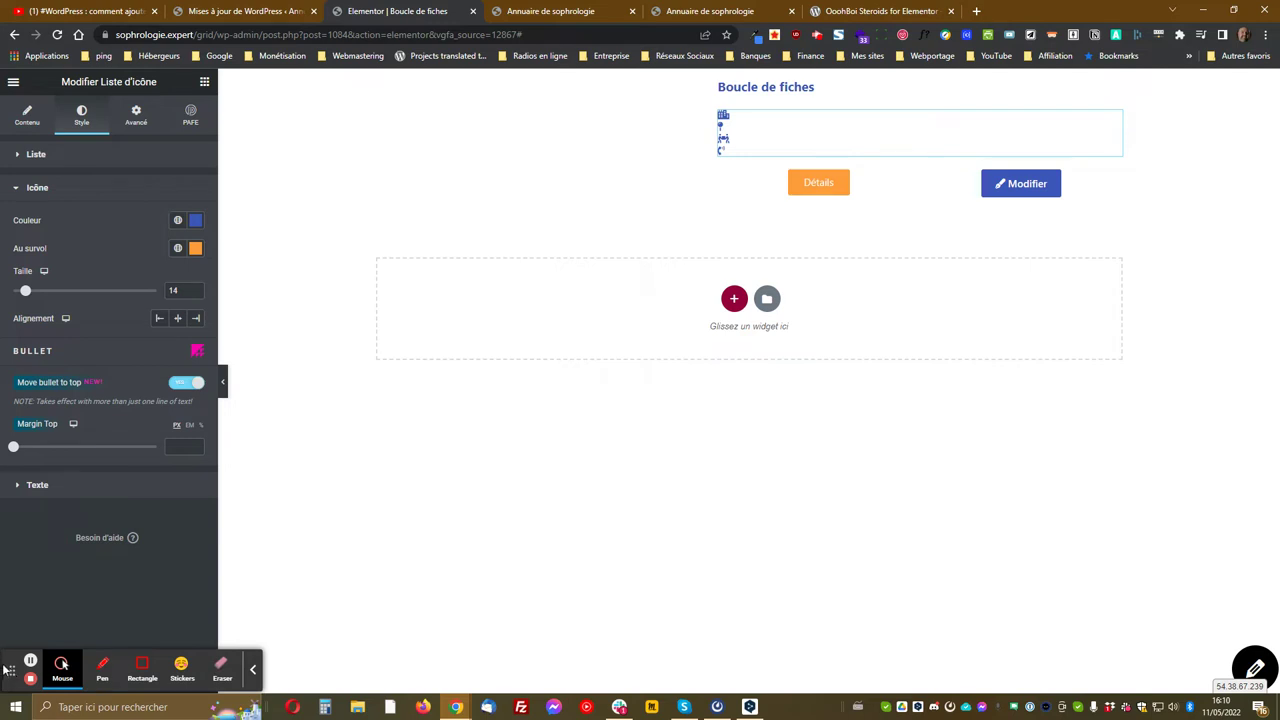
Update the Boucle de fiches template and reload the /grid/ directory page to check the icon positions.
drag(12, 672, 296, 672)
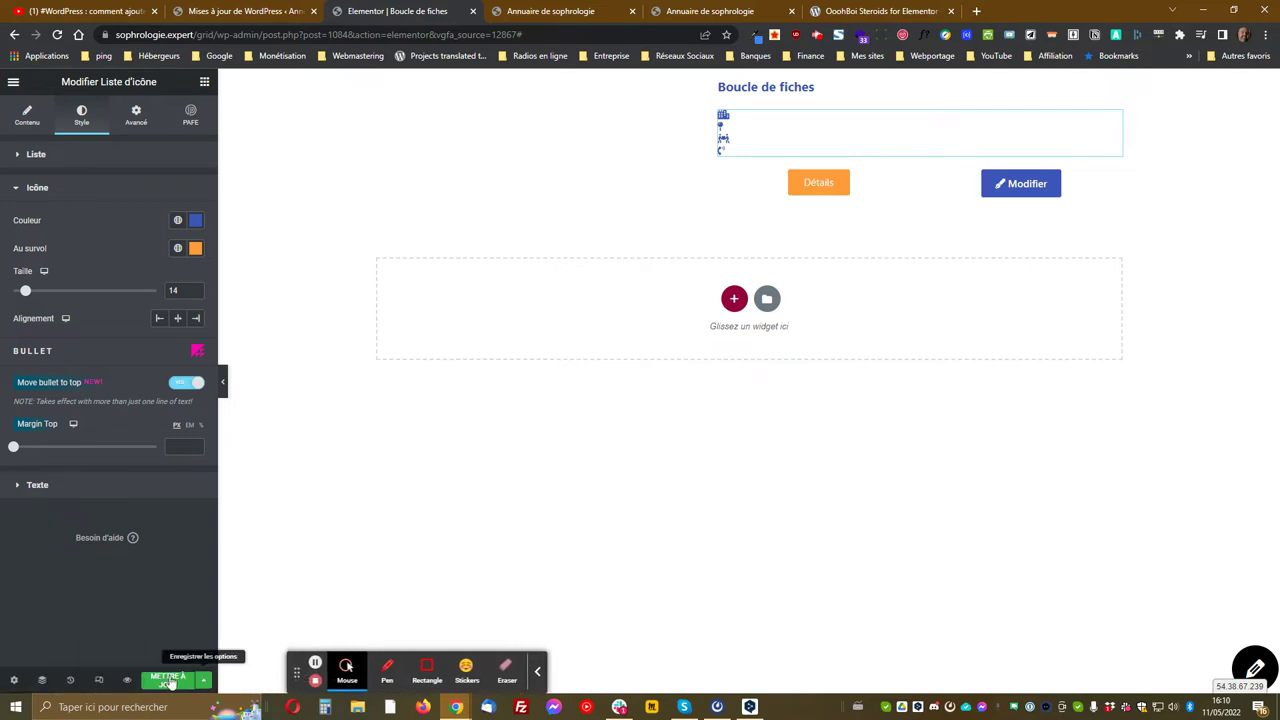
click(168, 680)
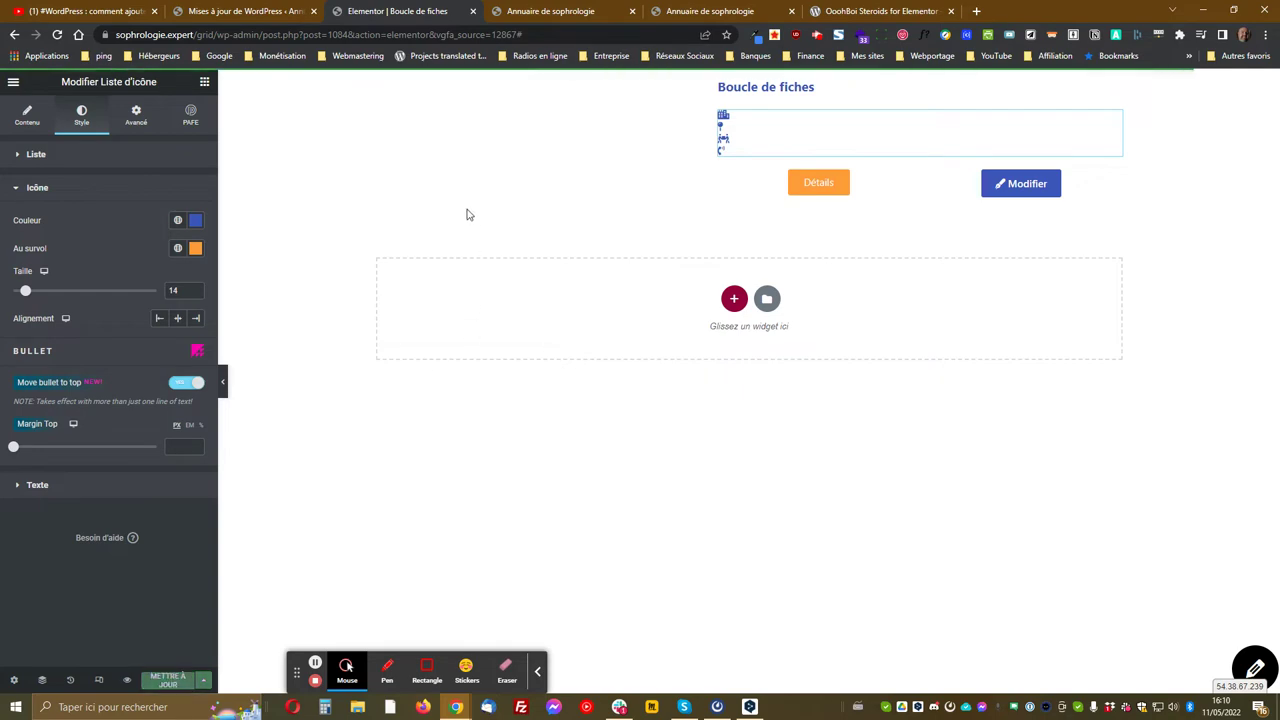
click(556, 11)
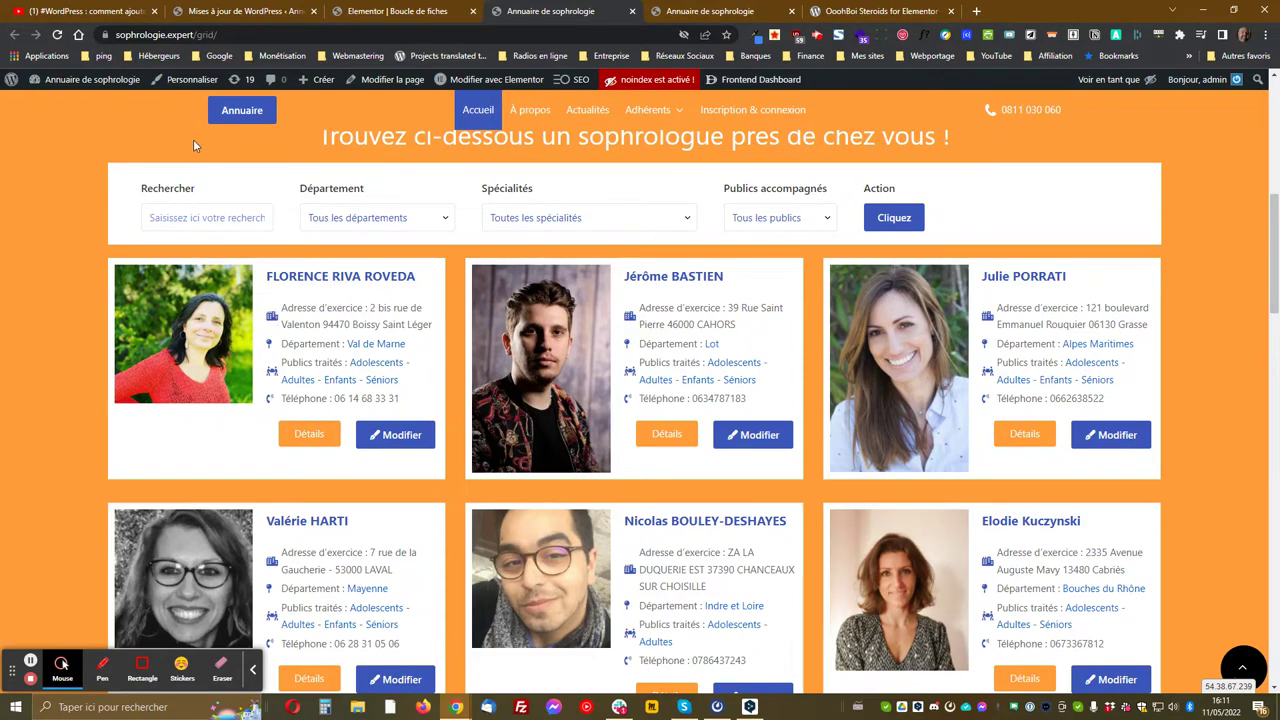
click(58, 35)
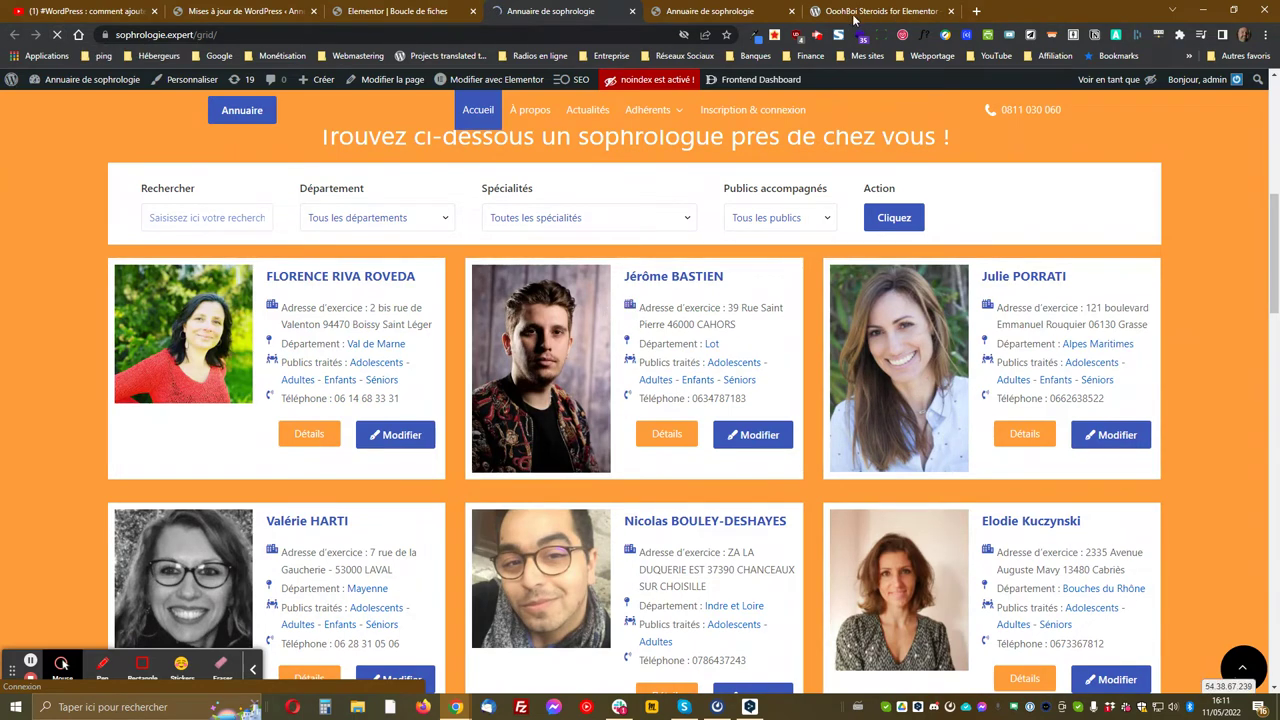
Set the bullet's Margin Top to 6 px for the icon list in the Boucle de fiches template.
click(424, 10)
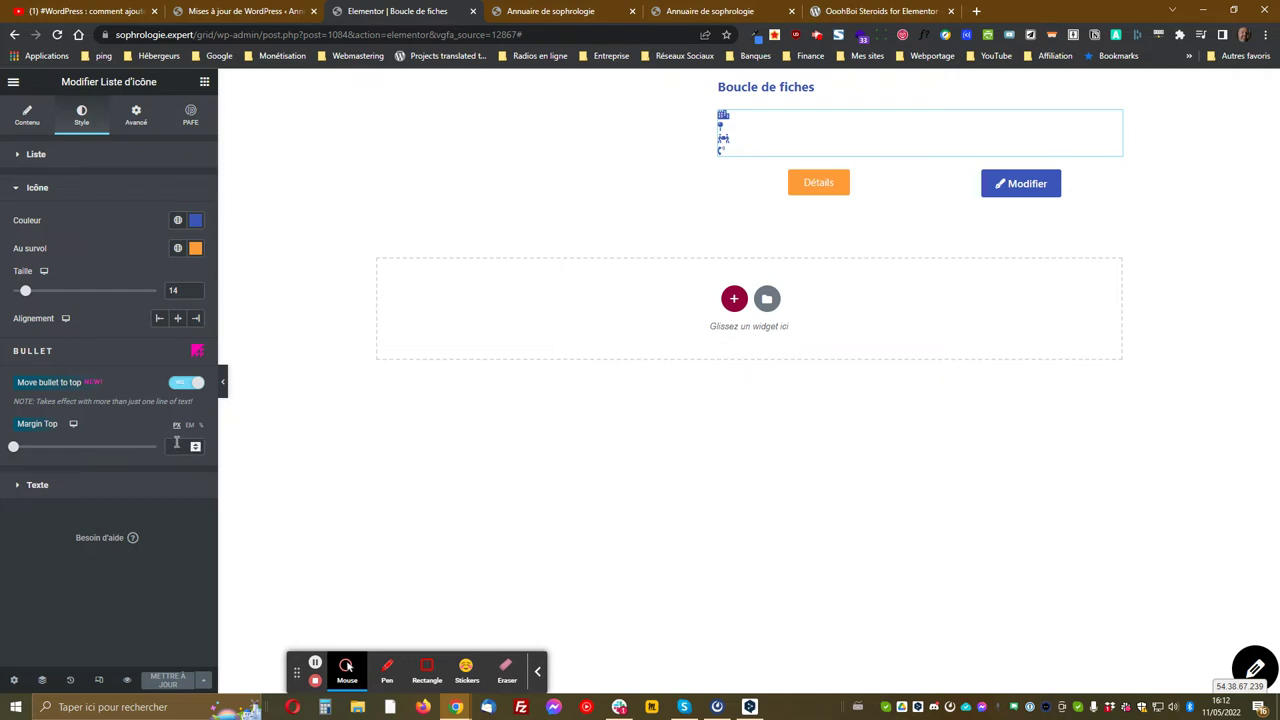
drag(13, 447, 13, 447)
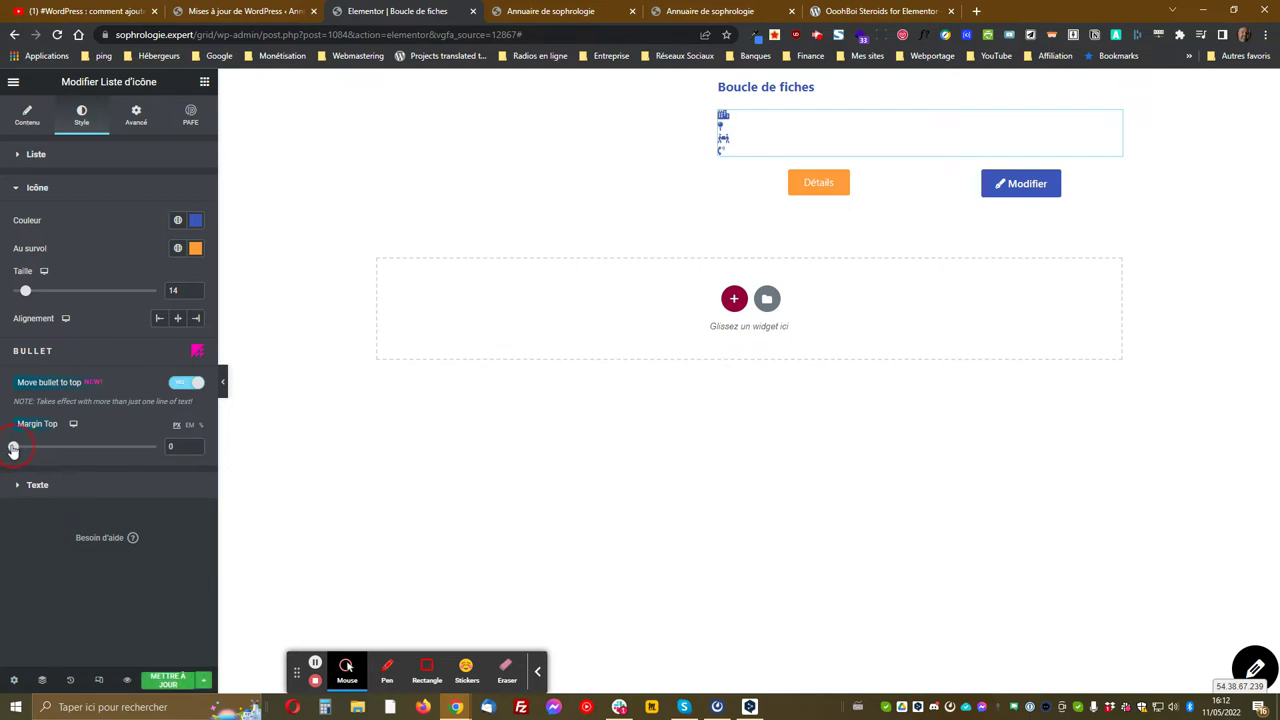
click(195, 442)
click(195, 442)
click(195, 442)
click(195, 442)
click(195, 442)
click(195, 442)
click(195, 442)
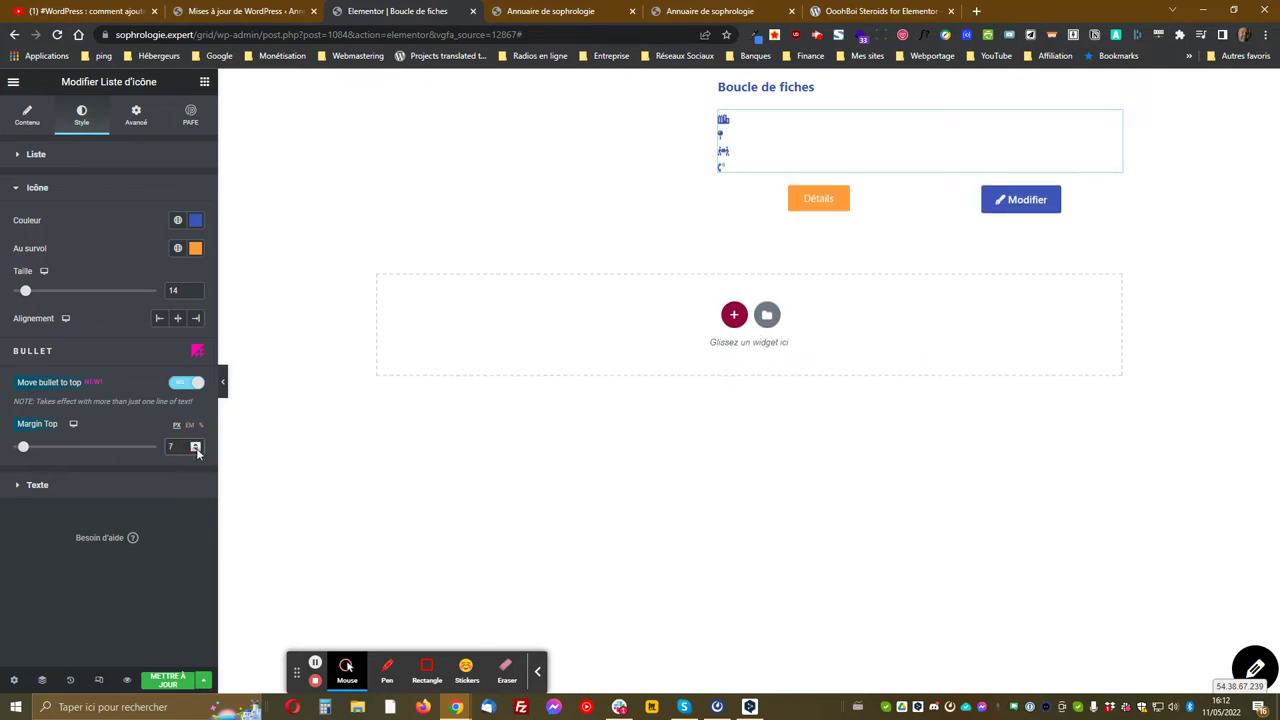
click(196, 451)
Save the template with the adjusted bullet margin and refresh the /grid/ directory page to check the icon alignment.
click(170, 684)
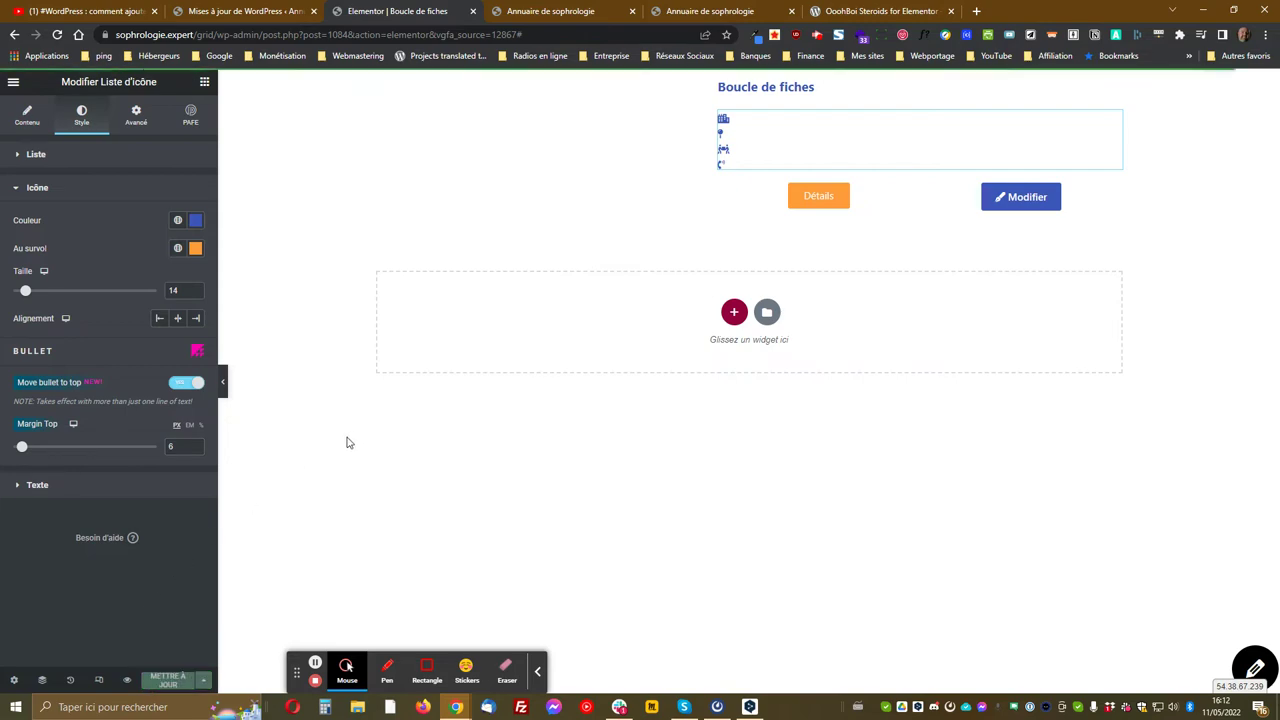
click(583, 9)
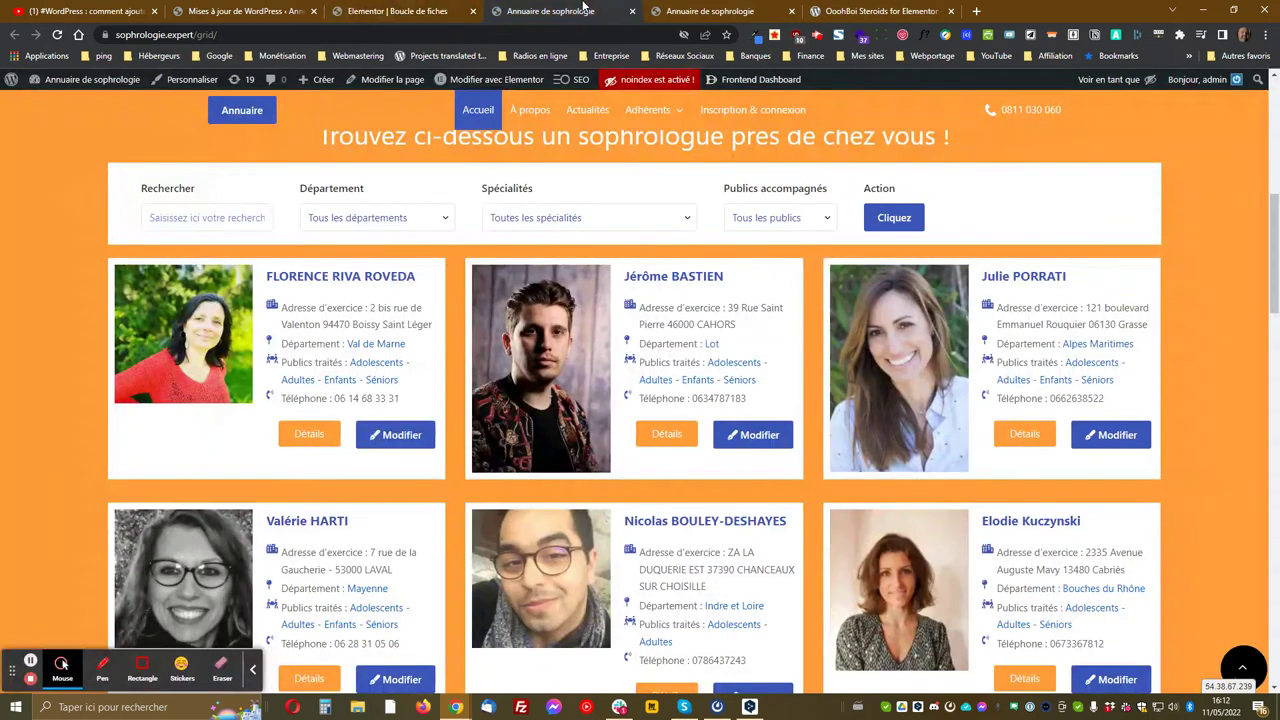
click(58, 34)
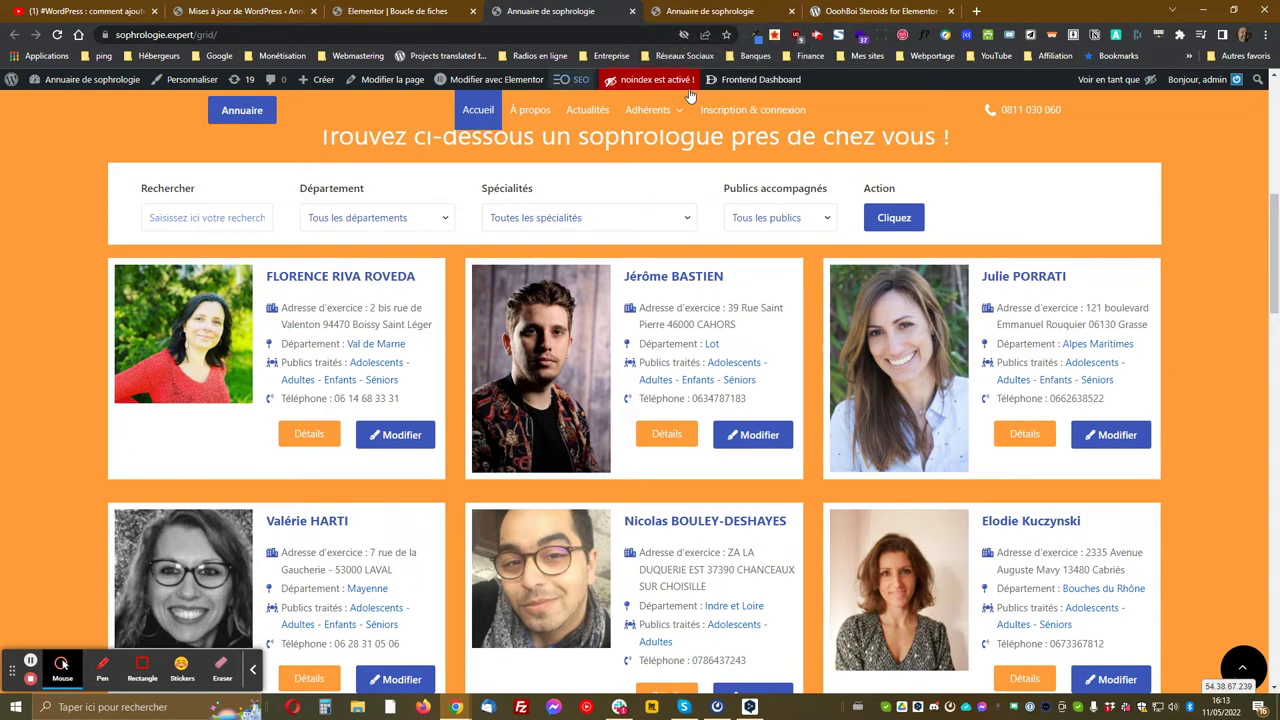
mouse_move(575, 80)
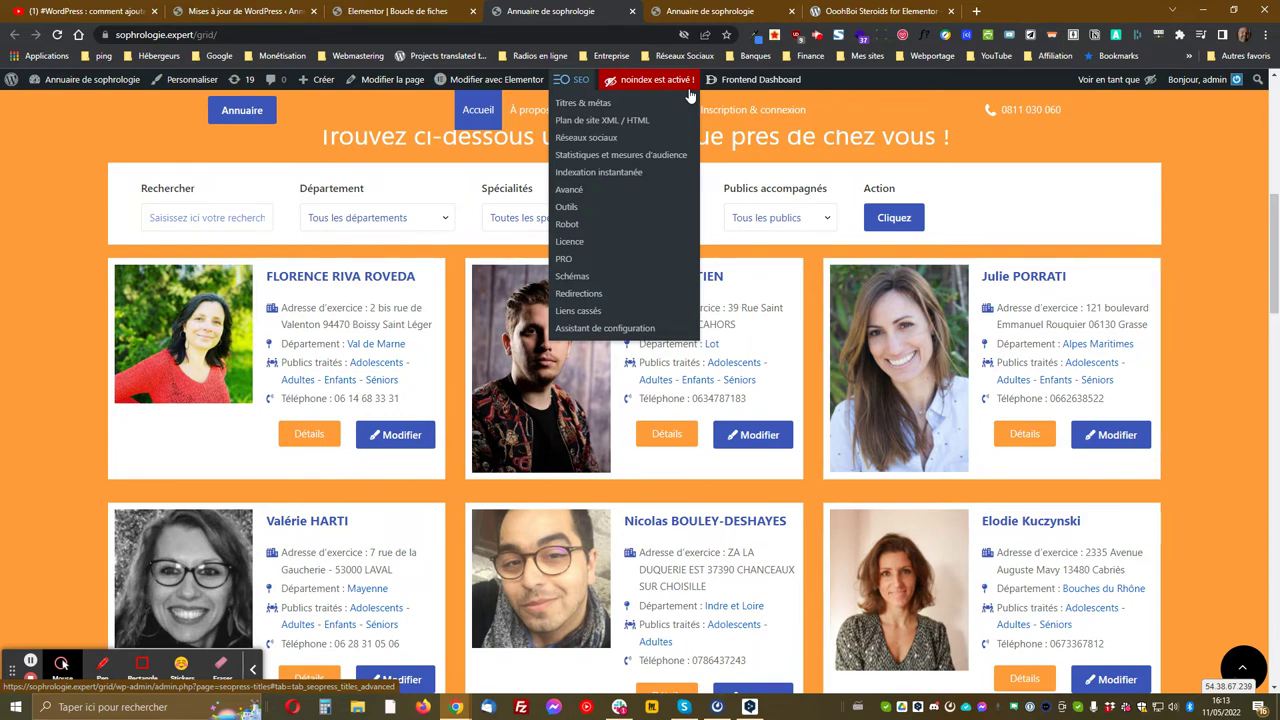
Open the Manage Extensions settings of Steroids for Elementor in the WordPress dashboard.
click(413, 8)
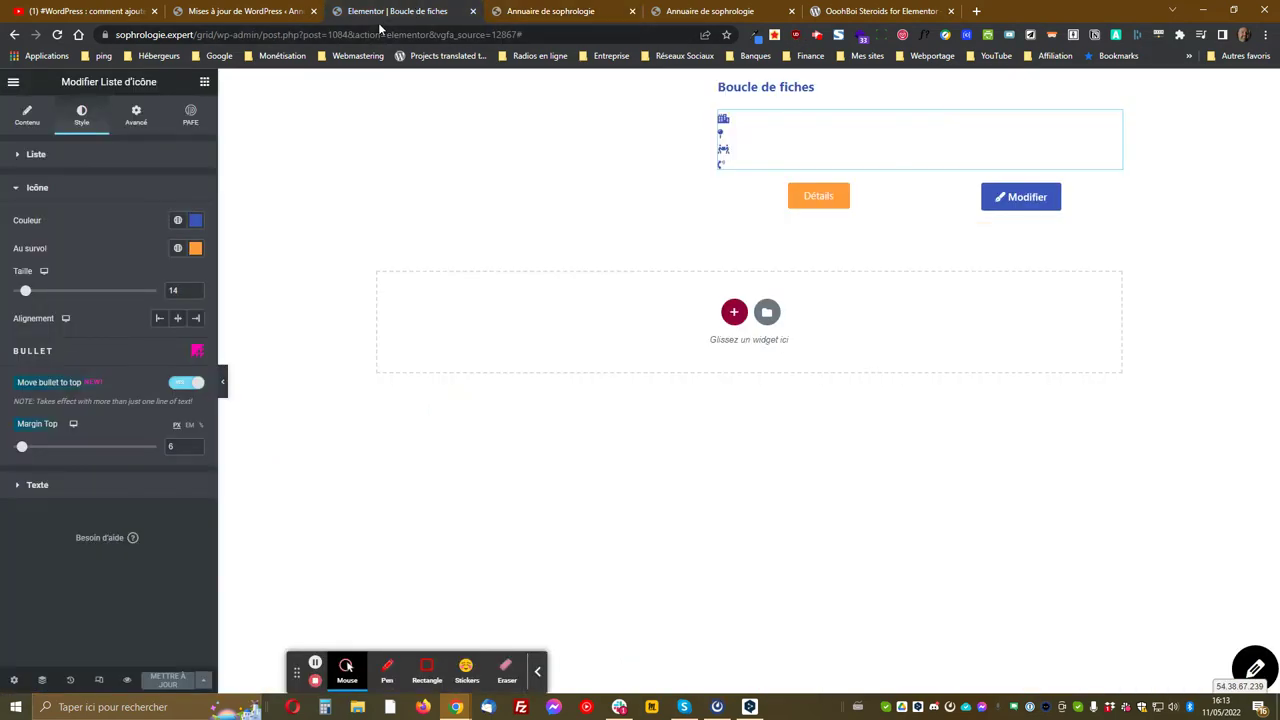
click(236, 9)
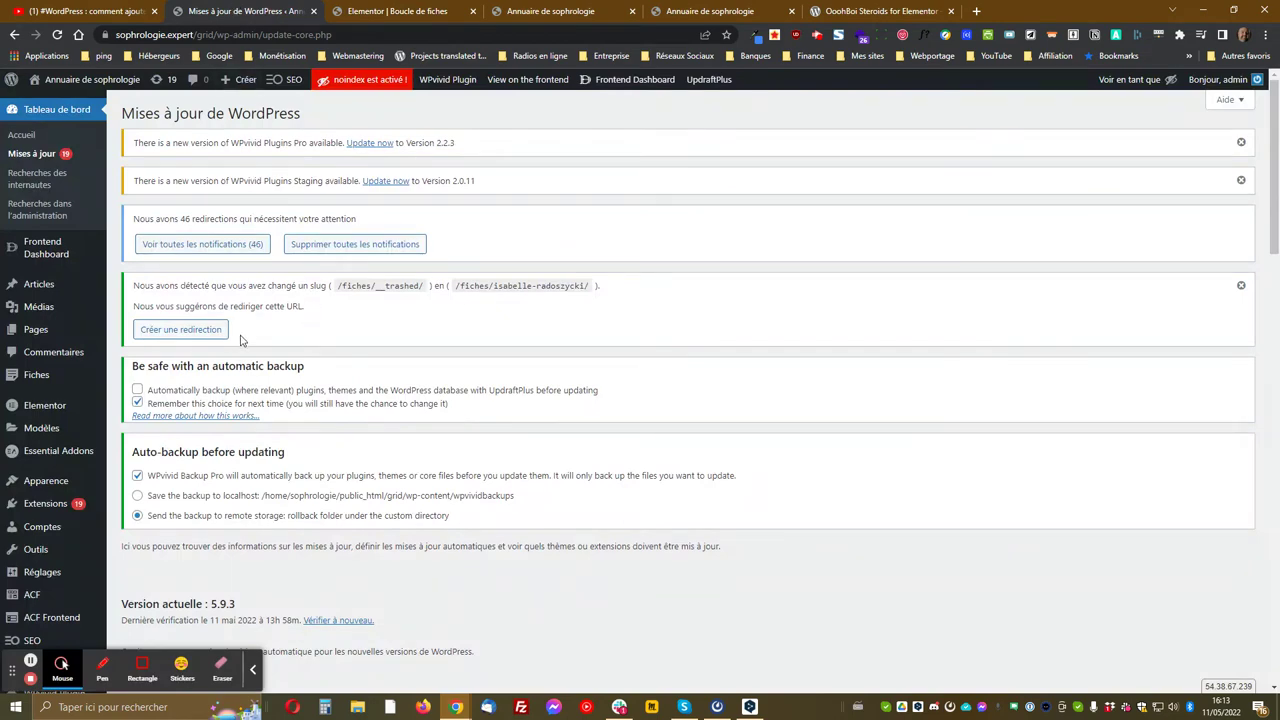
scroll(238, 340, down, 3)
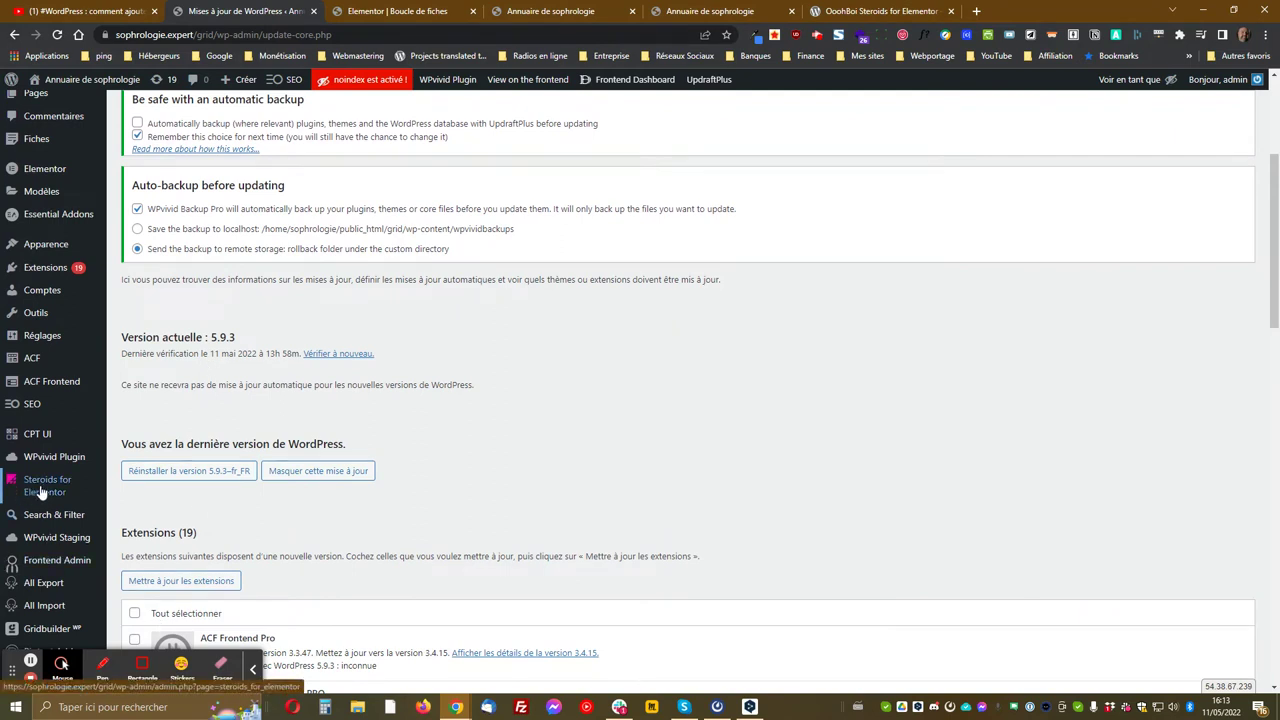
click(42, 487)
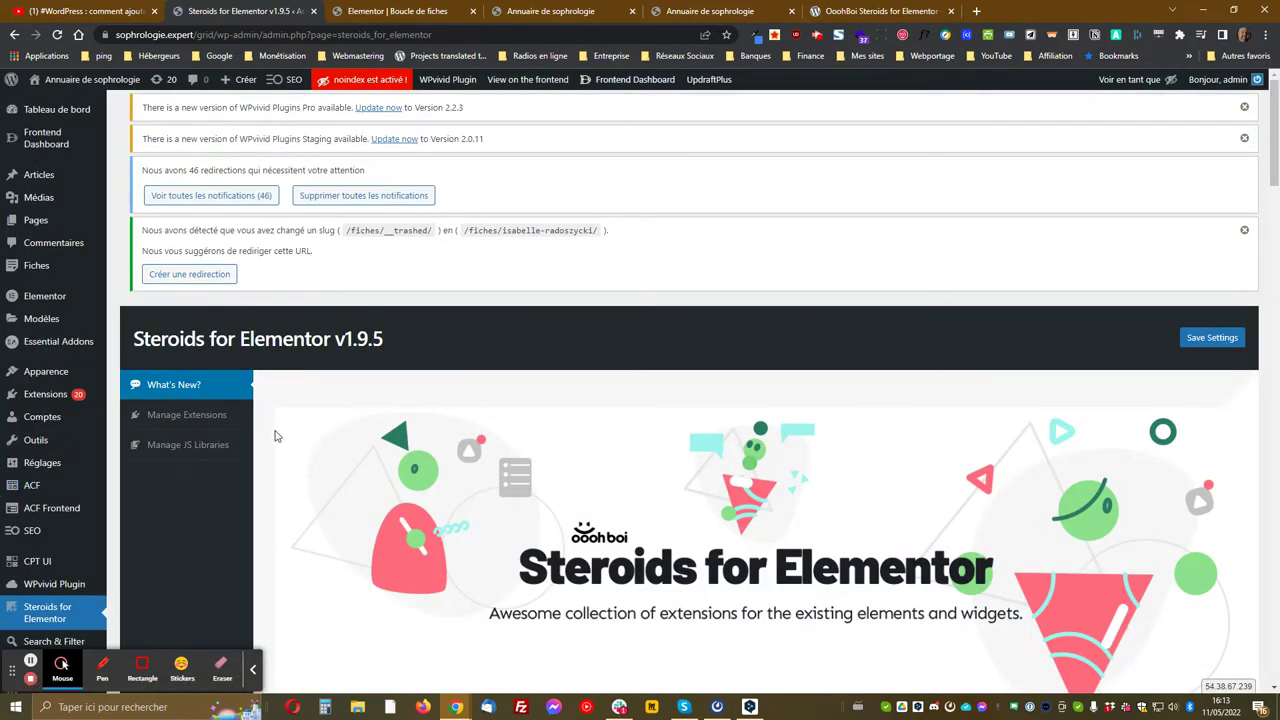
click(152, 419)
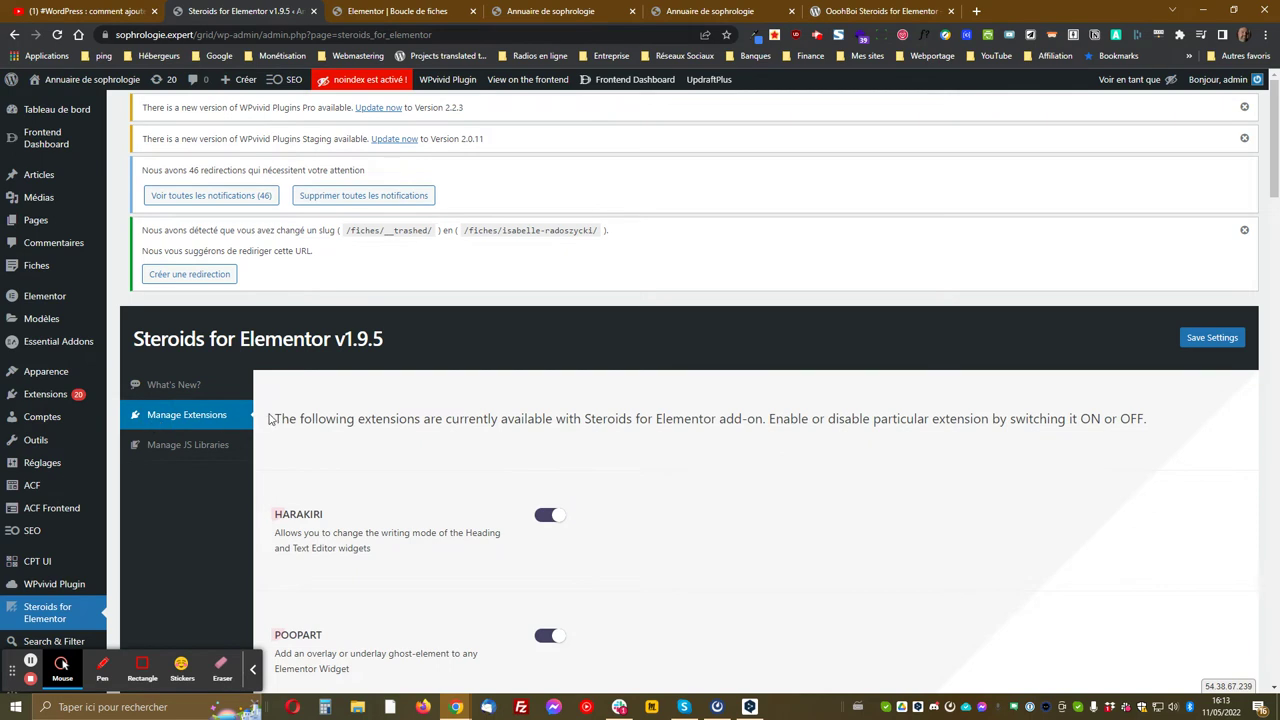
Review the first available Steroids for Elementor extensions and disable POOPART and OVERLAIZ.
scroll(271, 423, down, 3)
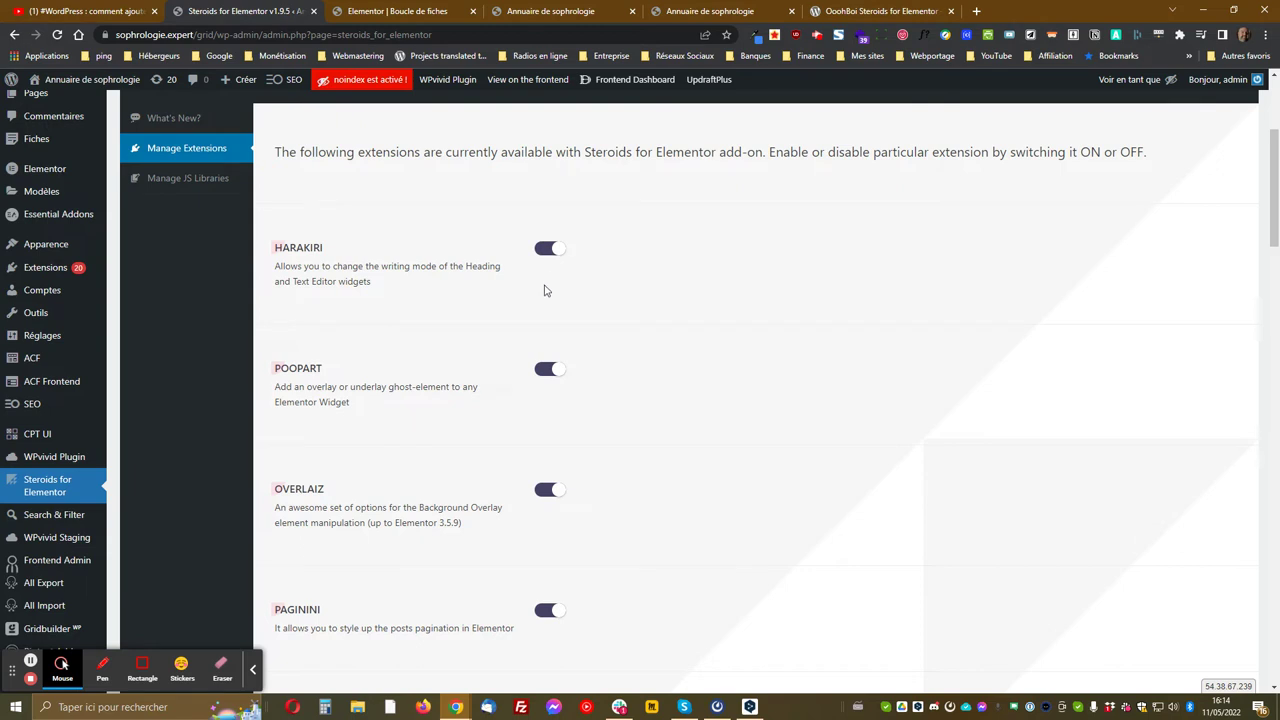
scroll(544, 291, down, 1)
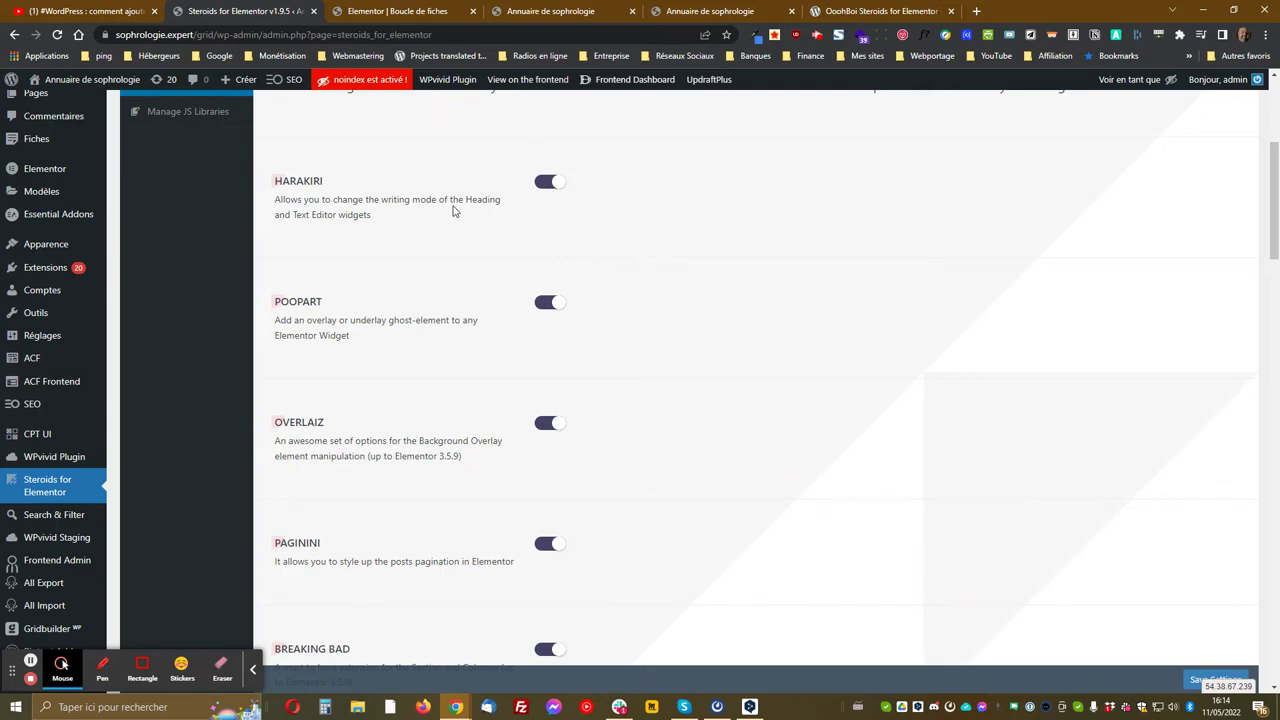
scroll(450, 197, down, 2)
scroll(457, 303, up, 4)
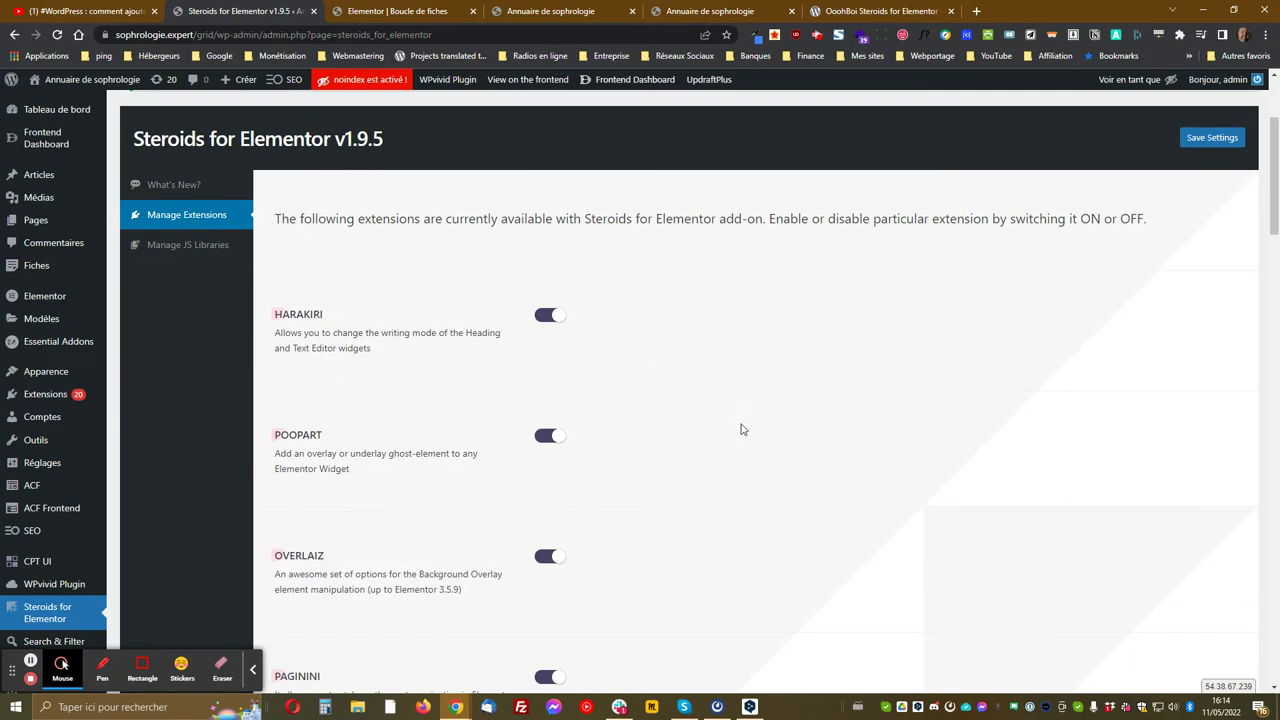
scroll(750, 422, down, 1)
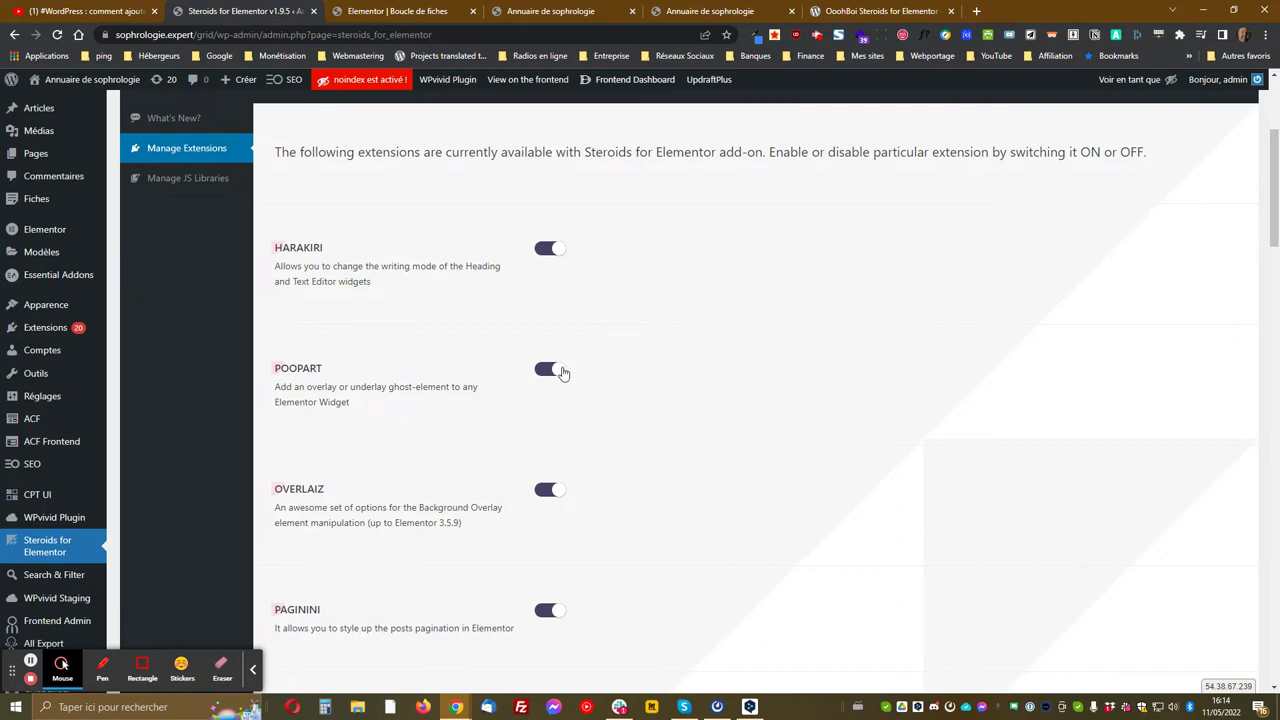
click(561, 371)
scroll(598, 410, down, 2)
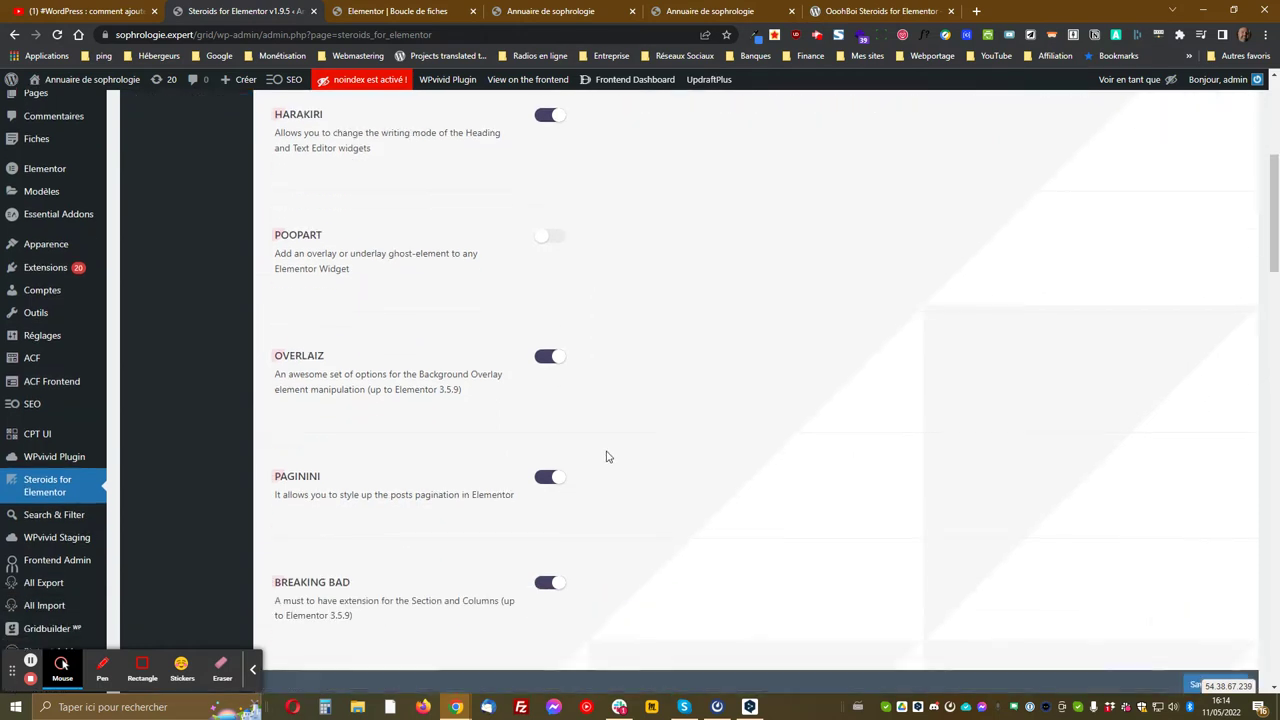
click(547, 362)
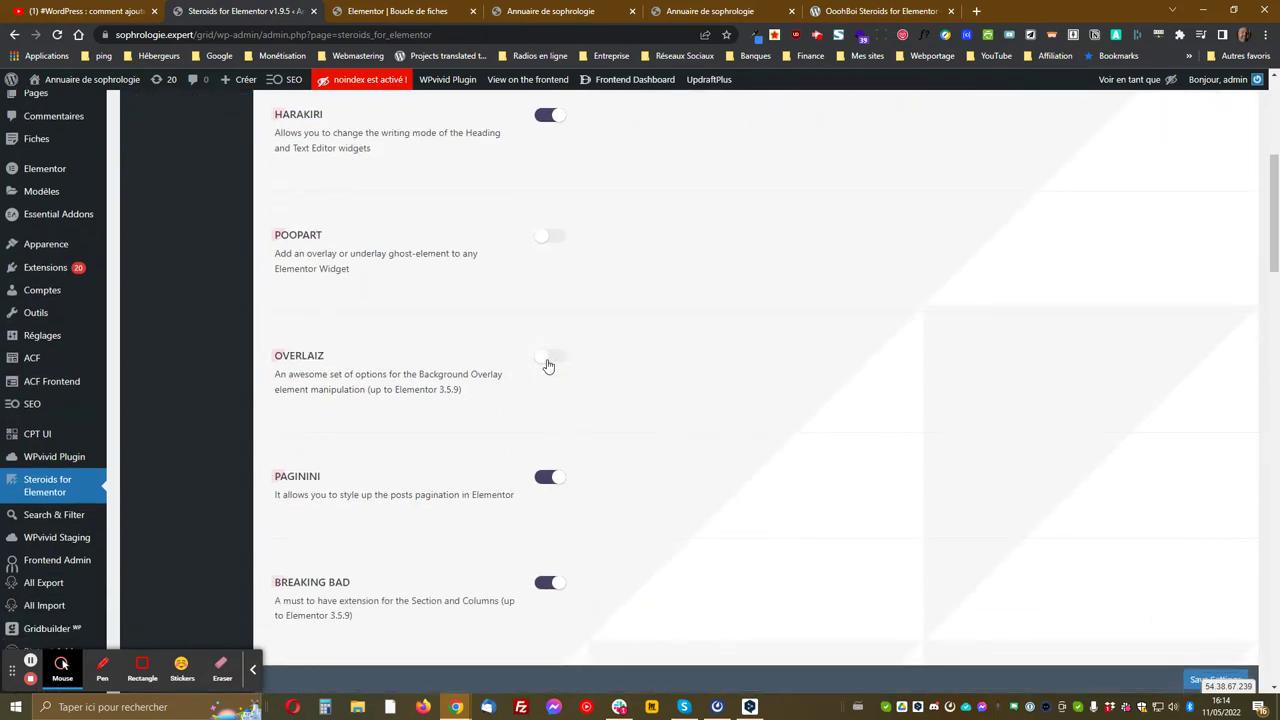
Disable the PHOTOGIRAFFE and TELEPORTER extensions in the Steroids for Elementor list.
scroll(623, 420, down, 5)
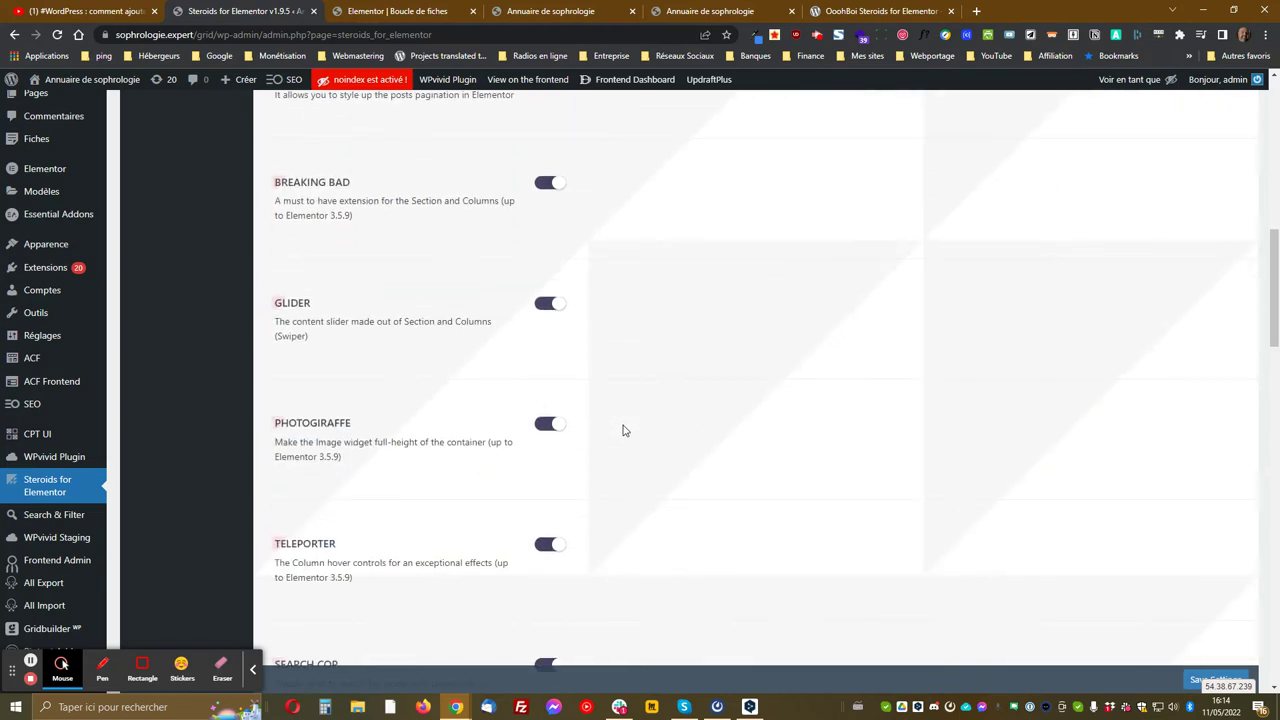
scroll(620, 431, down, 5)
scroll(600, 440, up, 4)
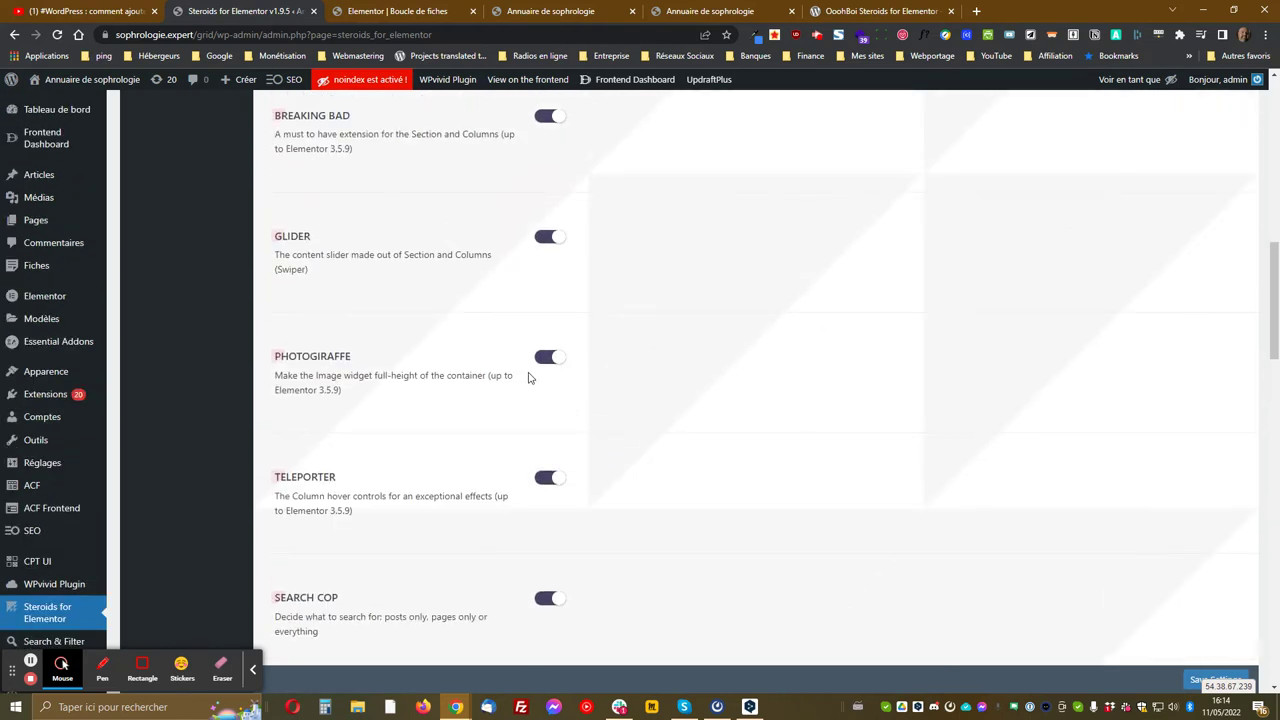
click(550, 357)
scroll(345, 425, down, 2)
click(549, 352)
scroll(434, 414, down, 5)
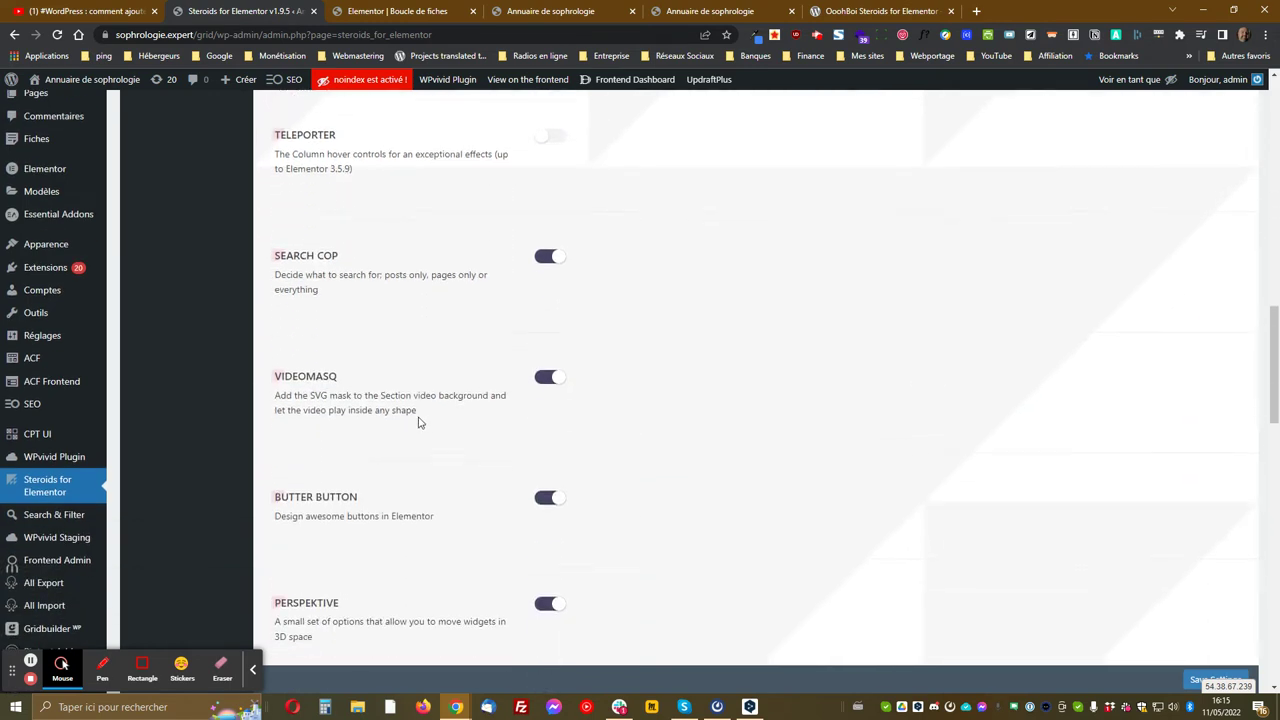
Disable the PHOTOMORPH and SHADOUGH extensions in the Steroids for Elementor list.
scroll(411, 425, down, 5)
scroll(310, 405, down, 1)
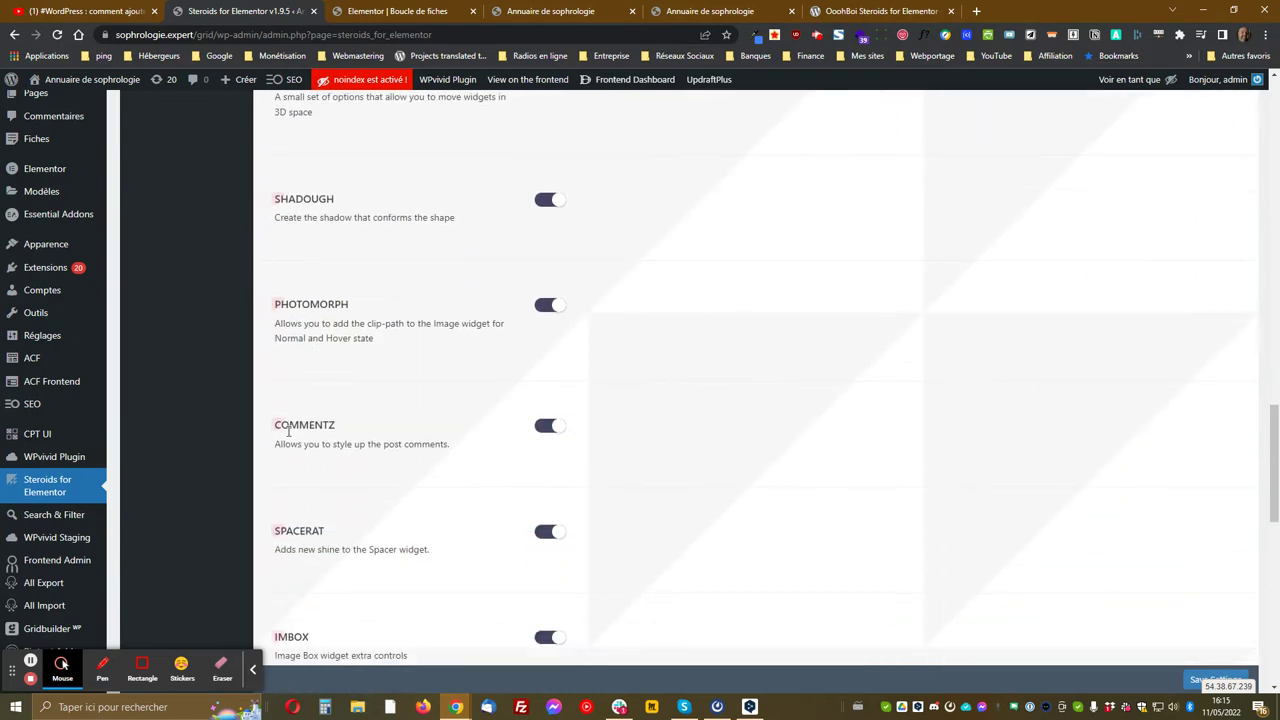
click(550, 305)
click(549, 201)
Review the remaining Steroids extensions from COMMENTZ down to CONTAINER EXTRAS, highlighting the WIDGET STALKER name along the way.
scroll(429, 309, down, 2)
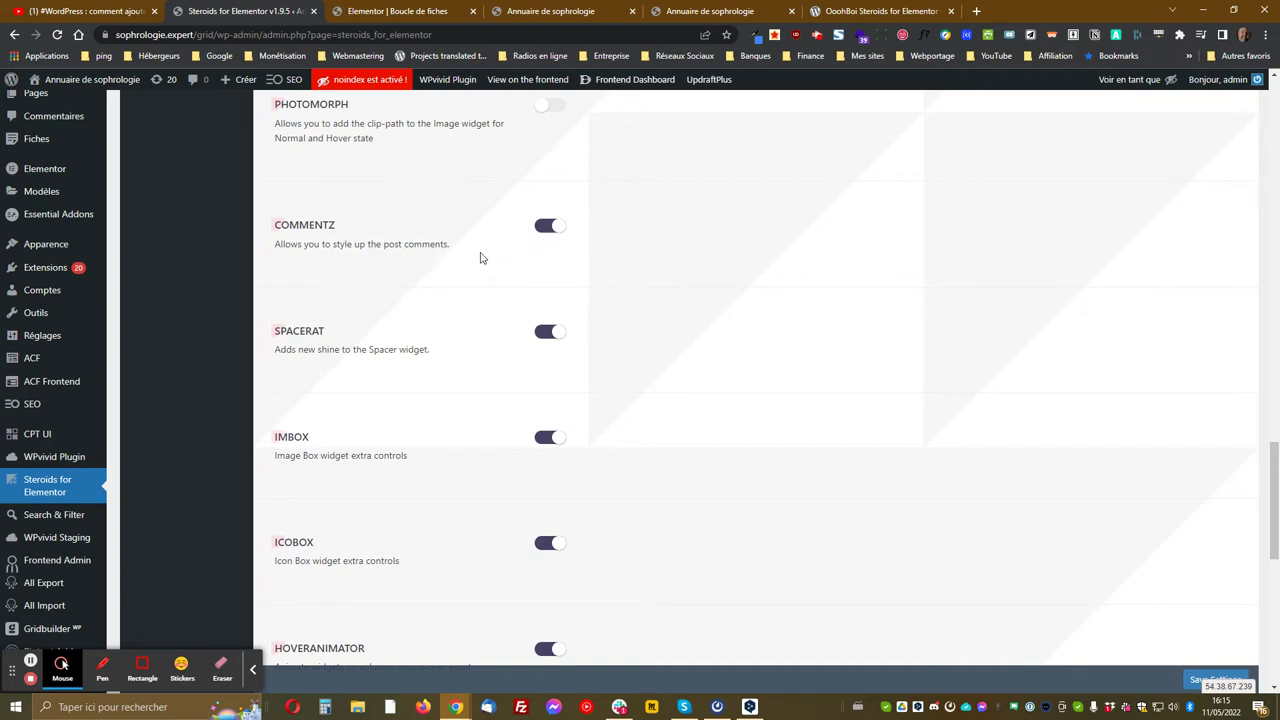
scroll(388, 277, down, 2)
scroll(388, 277, down, 4)
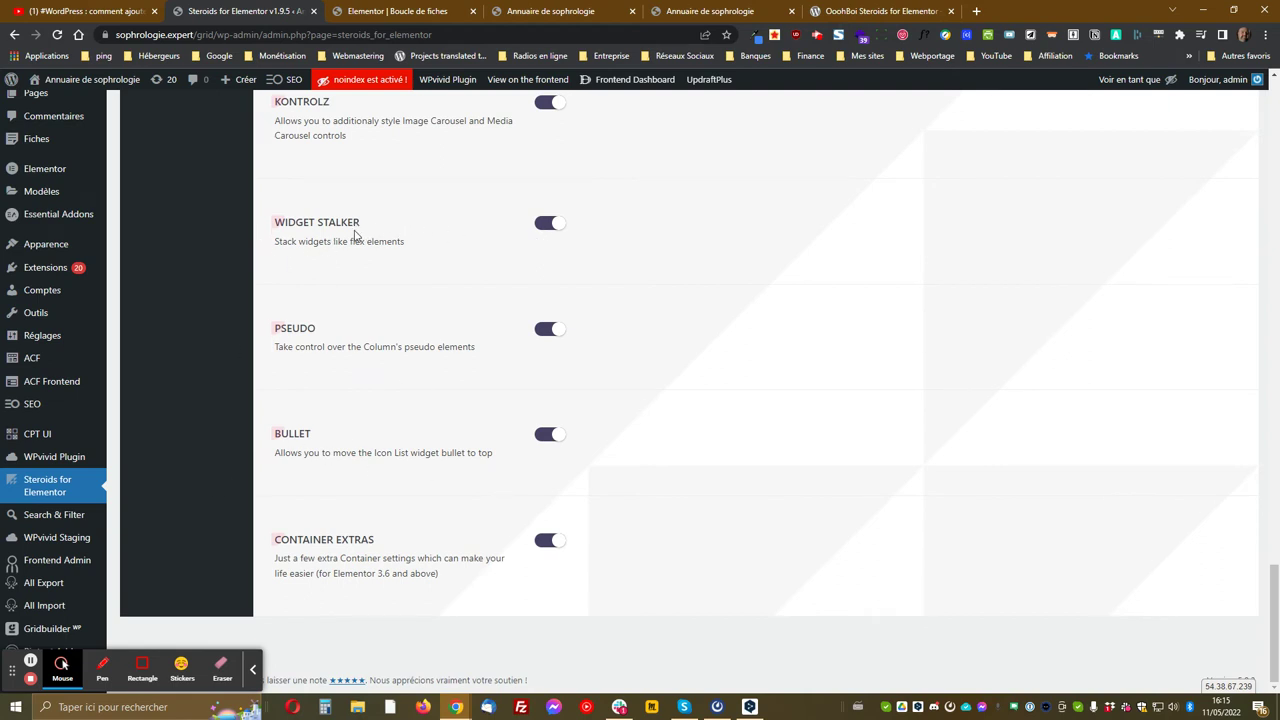
drag(372, 226, 282, 222)
click(388, 224)
scroll(478, 415, up, 5)
scroll(480, 394, up, 10)
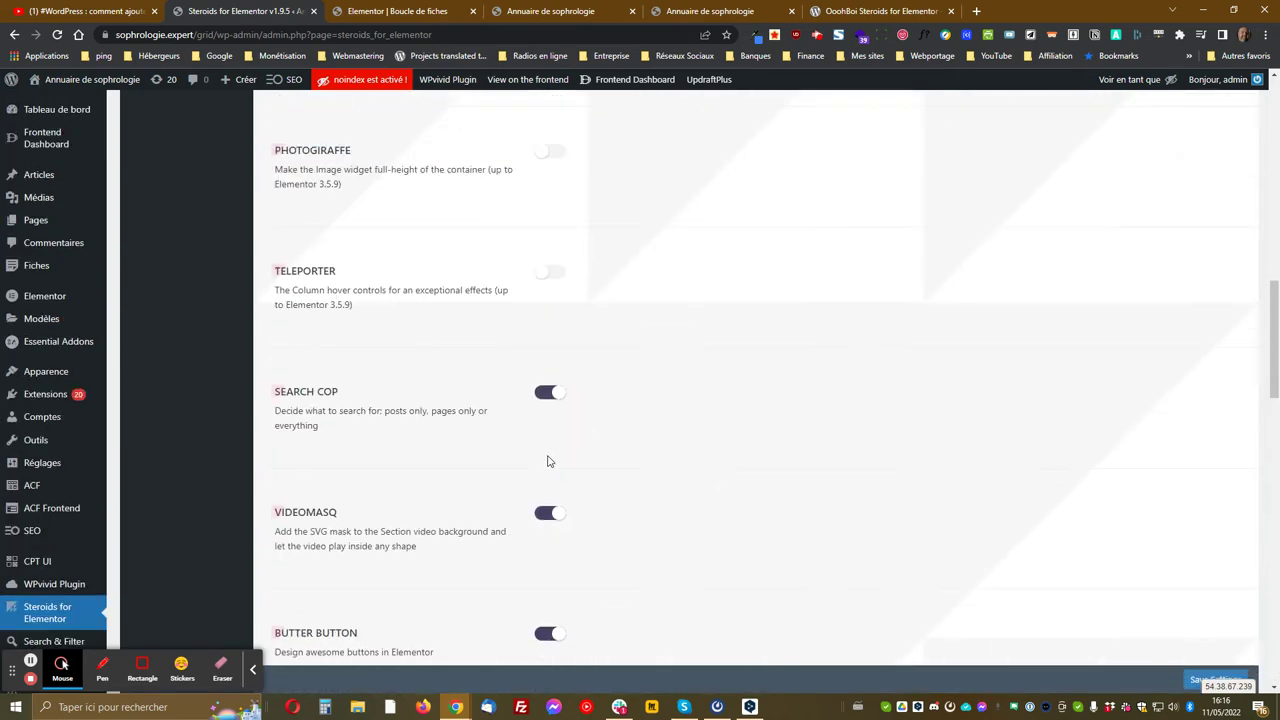
Save the Steroids for Elementor settings with the chosen extensions disabled and look over the extensions list again.
scroll(600, 480, down, 5)
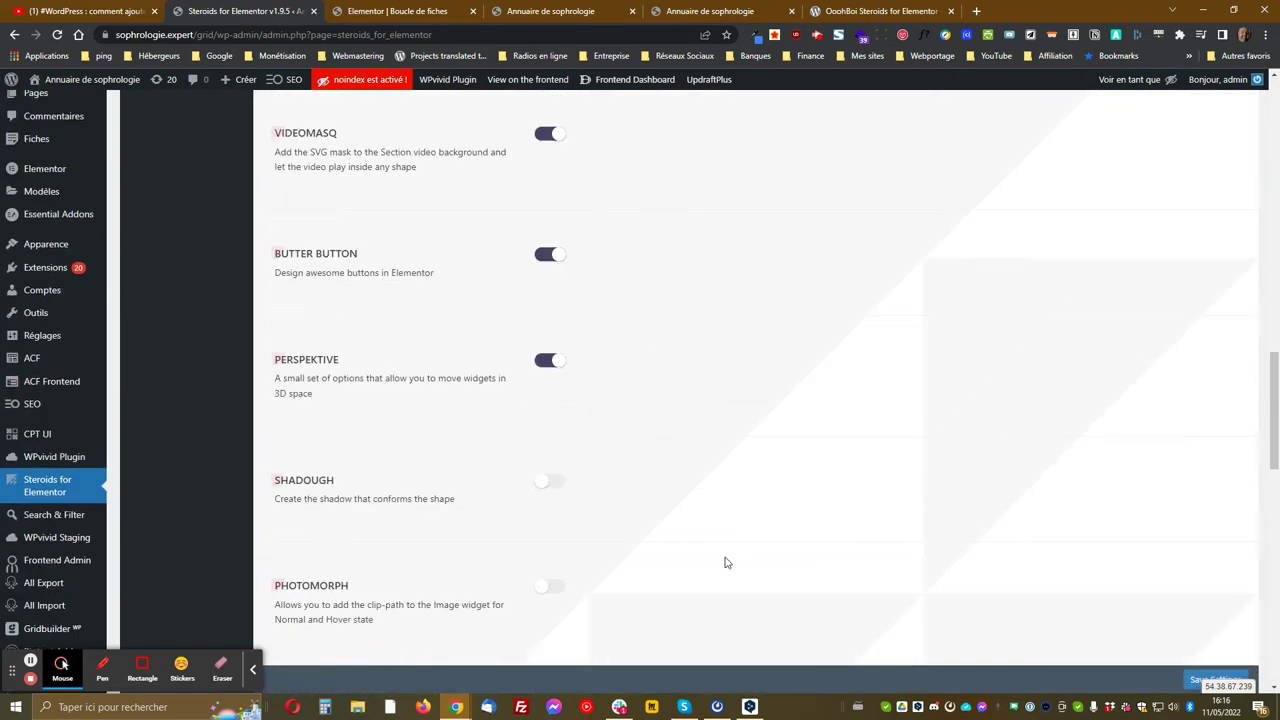
click(1193, 681)
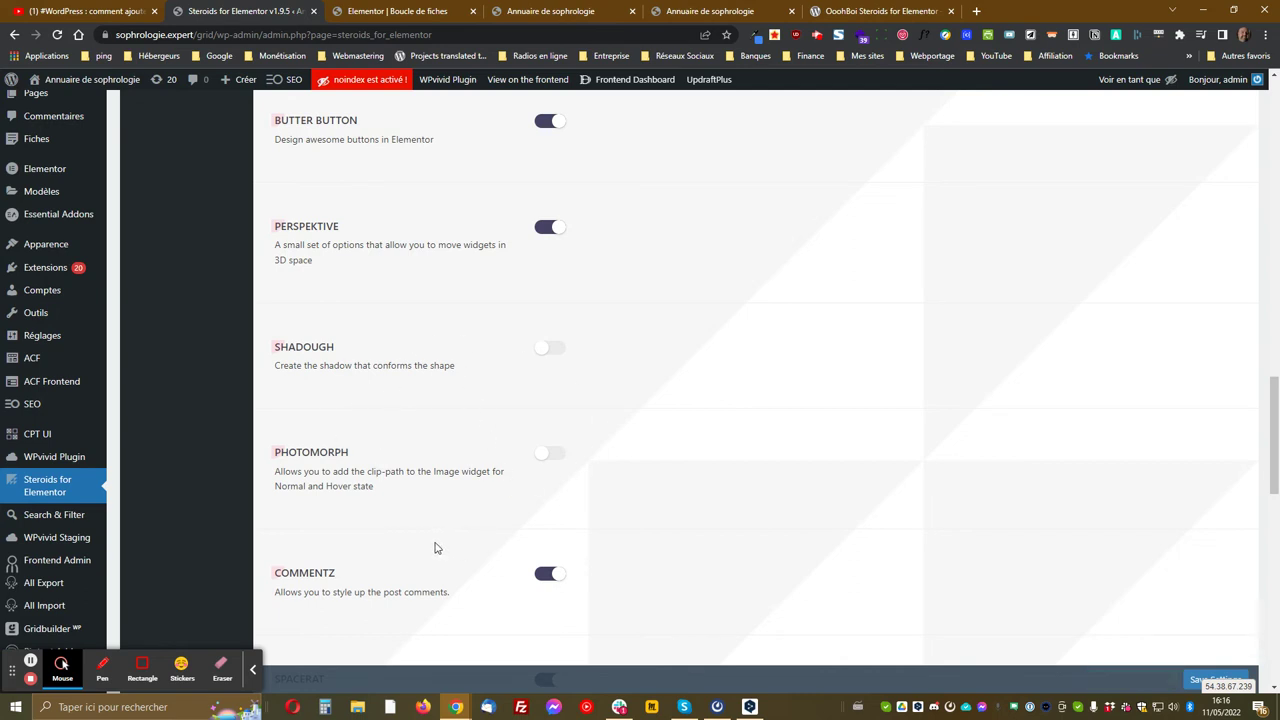
scroll(435, 548, up, 7)
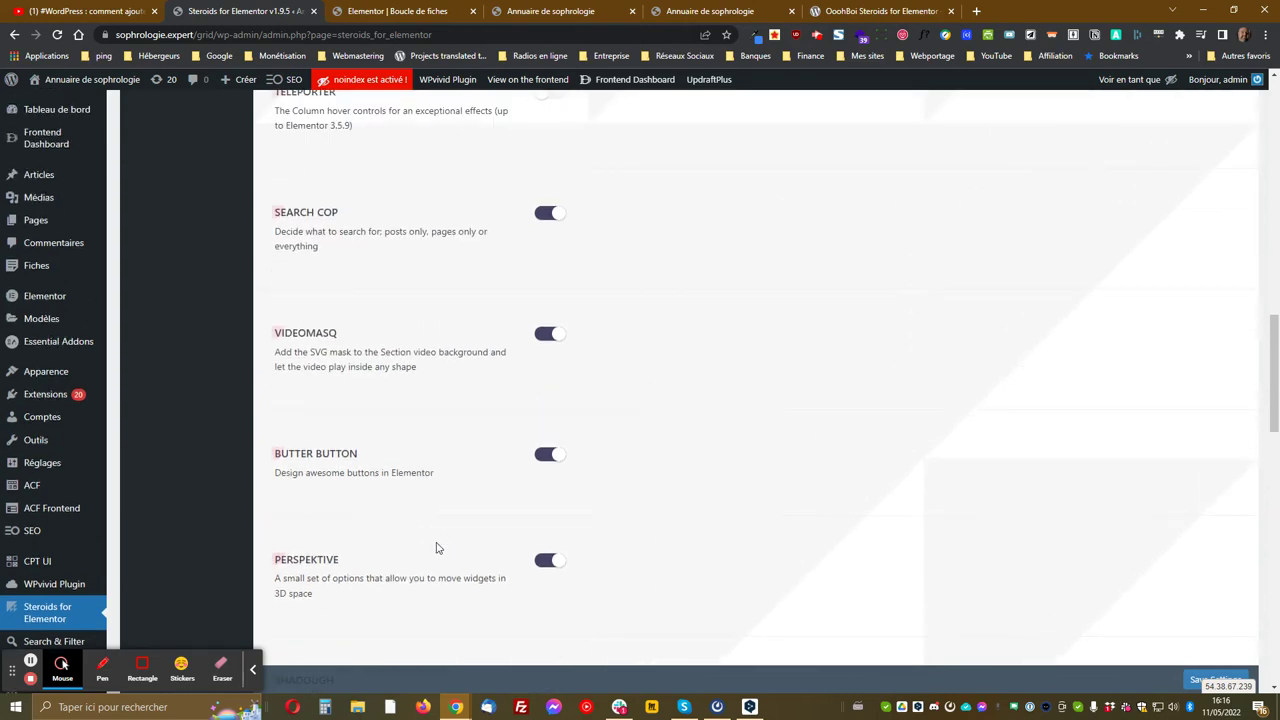
scroll(440, 548, up, 5)
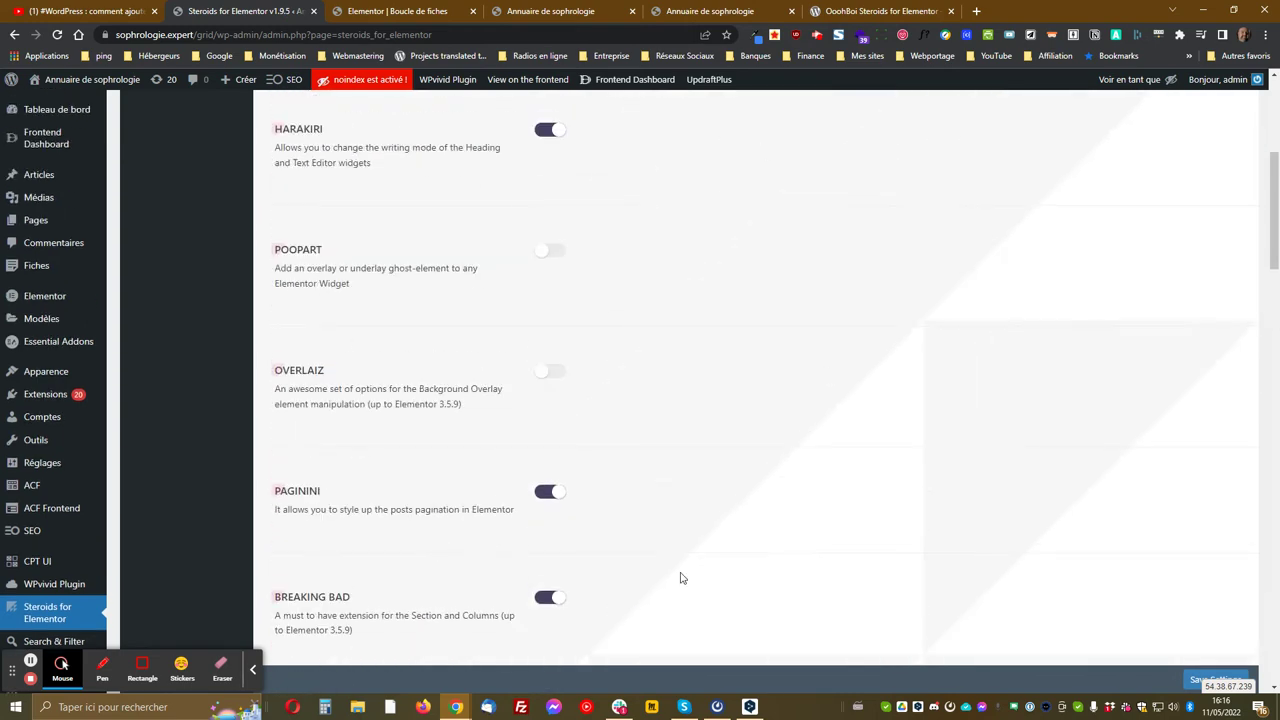
scroll(549, 514, up, 3)
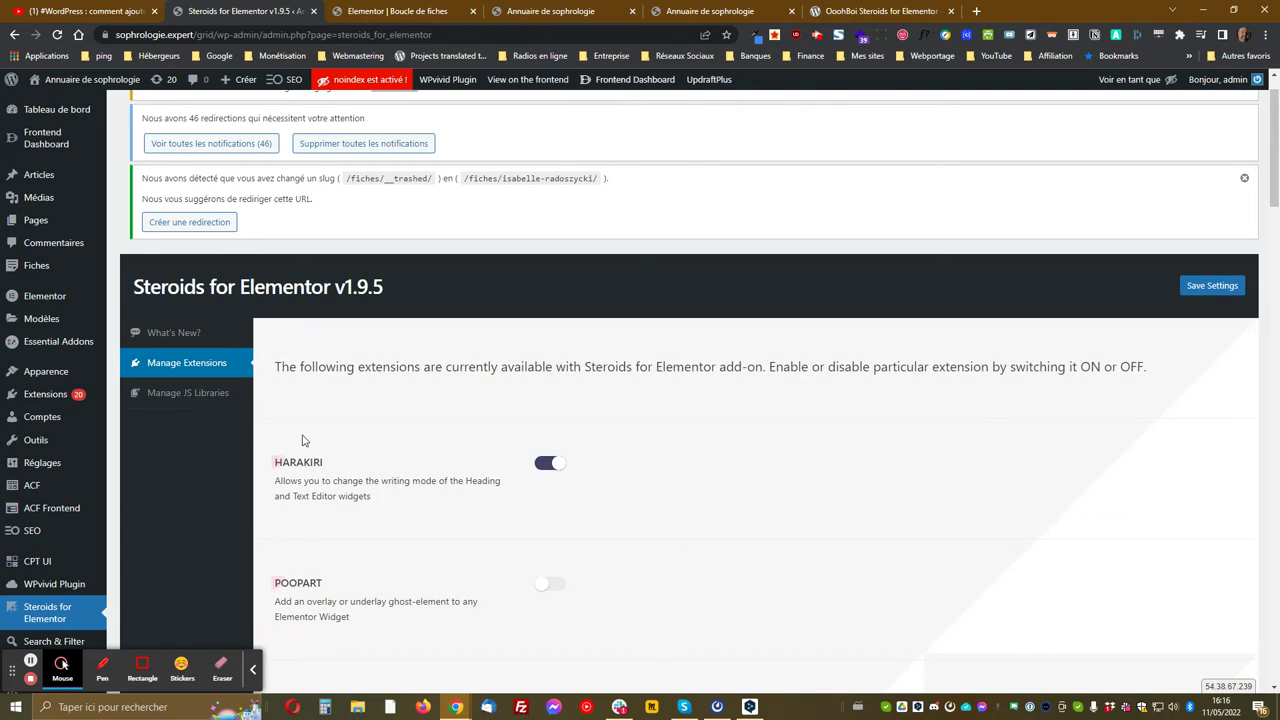
Switch to the open YouTube video about adding responsive breakpoints with Elementor and like it.
click(80, 8)
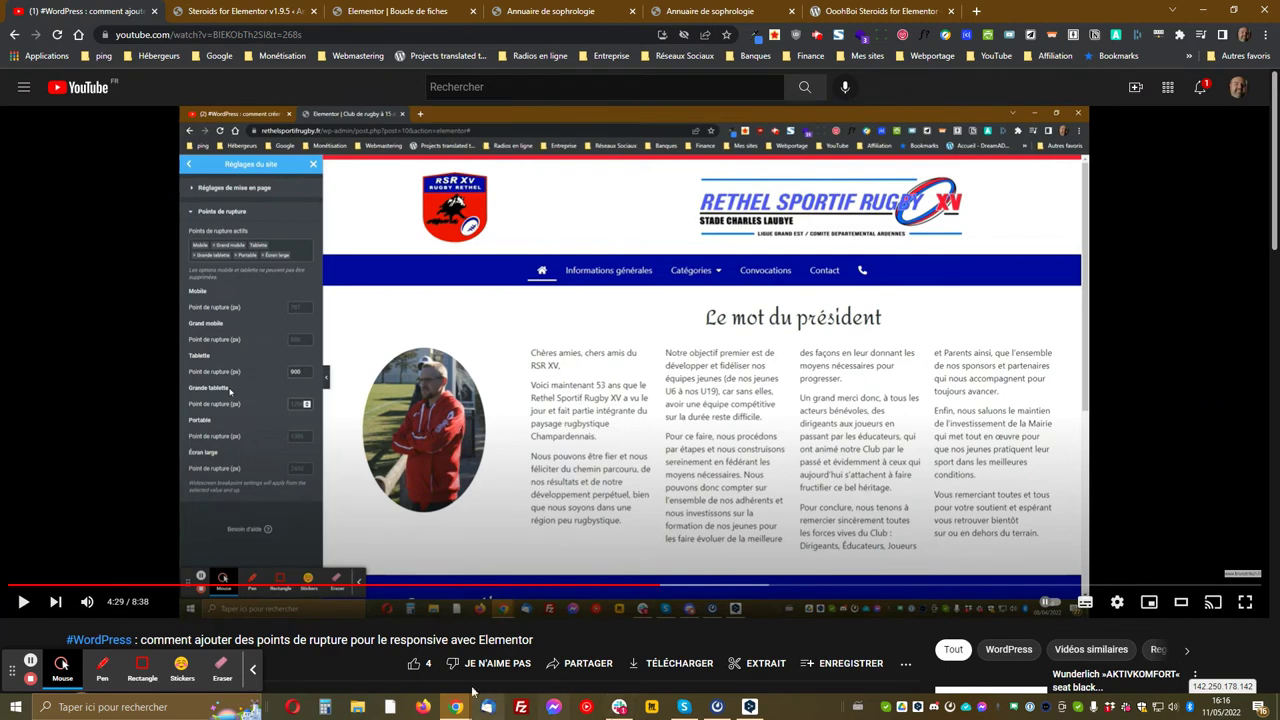
click(416, 665)
Expand the YouTube video's full description and examine its tutorial playlist, Facebook group, theme and plugin links.
scroll(517, 552, down, 2)
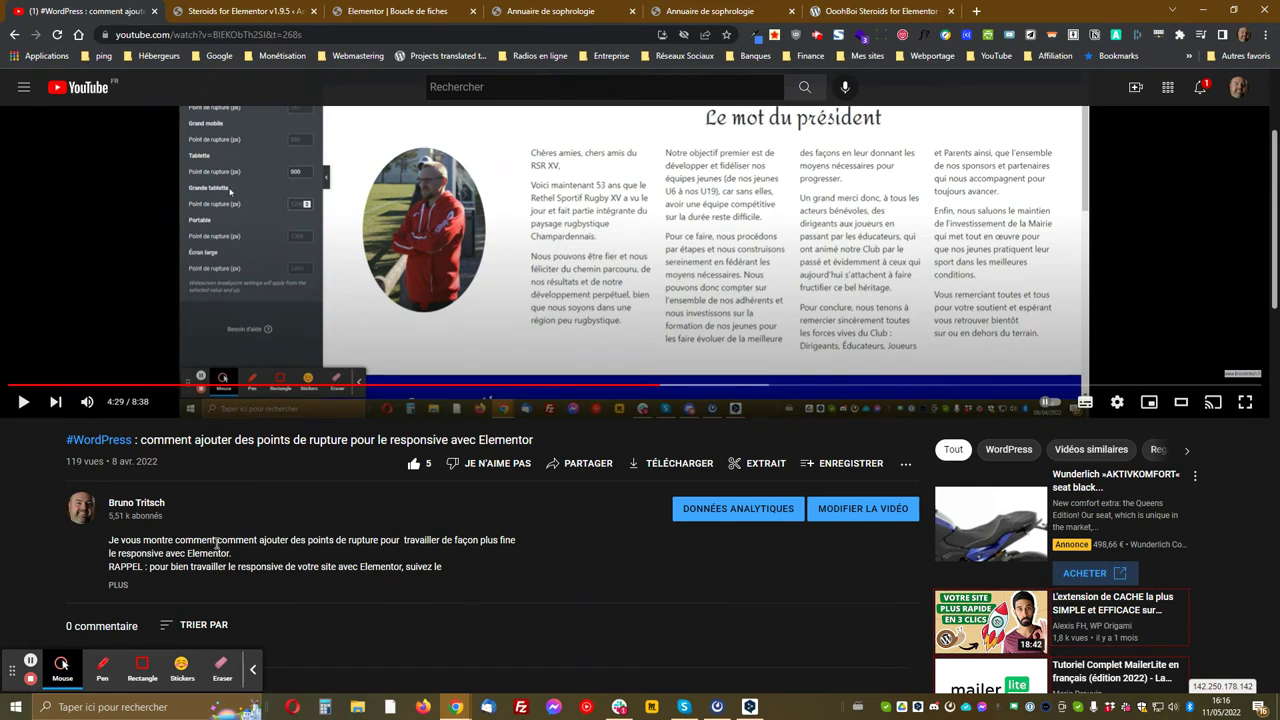
drag(111, 541, 300, 567)
click(119, 588)
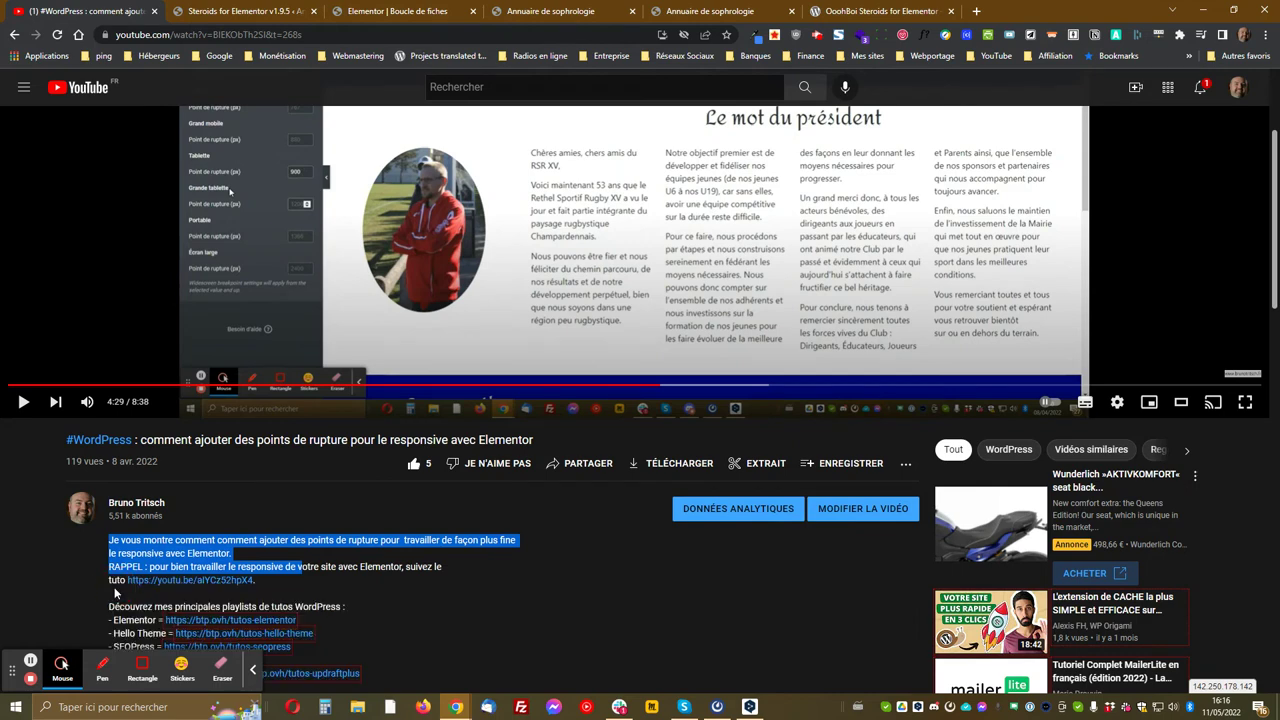
scroll(376, 584, down, 2)
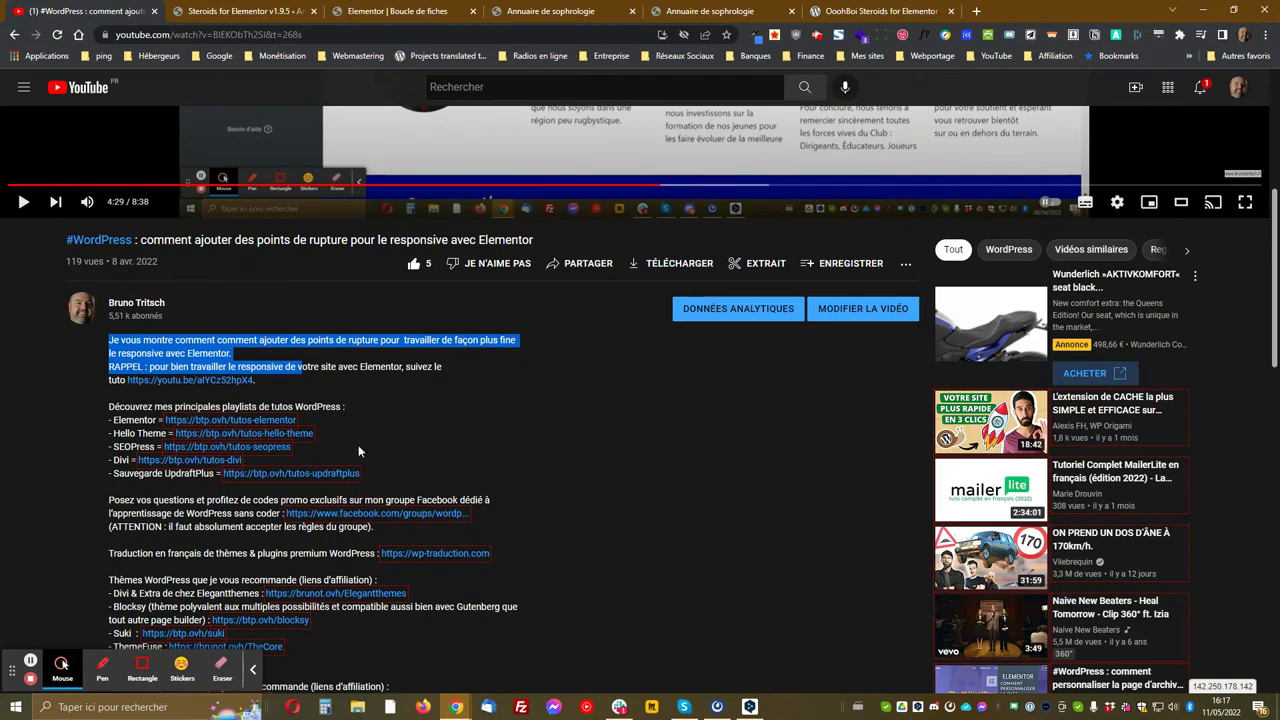
scroll(185, 447, down, 2)
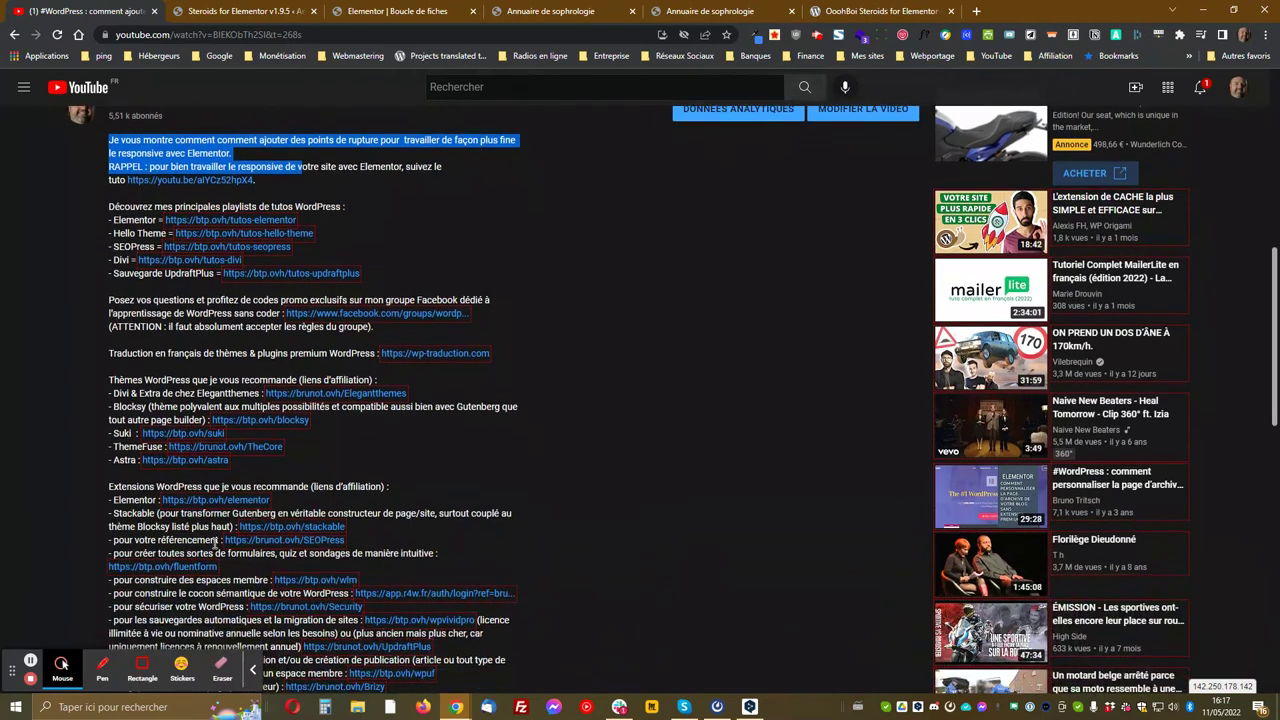